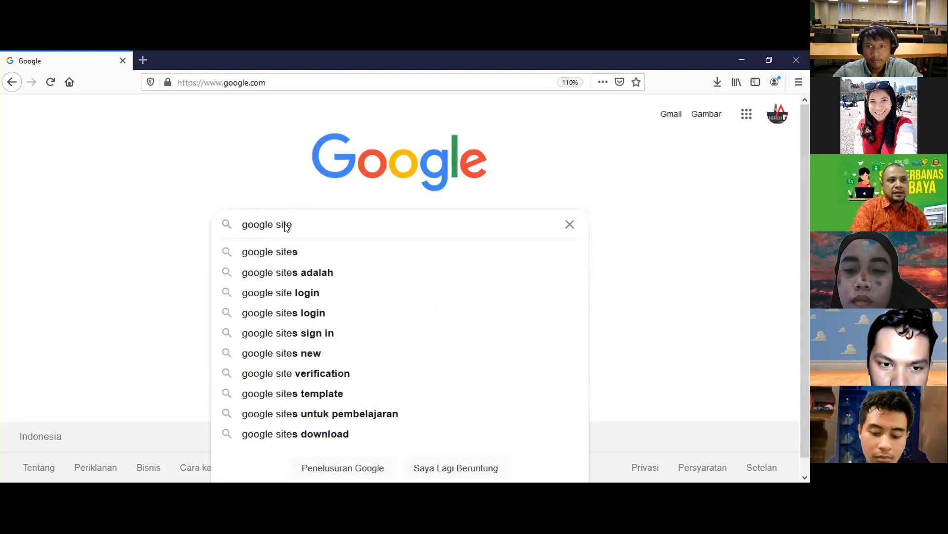
Search Google for 'google site' and go to the Google Sites home page.
key(Return)
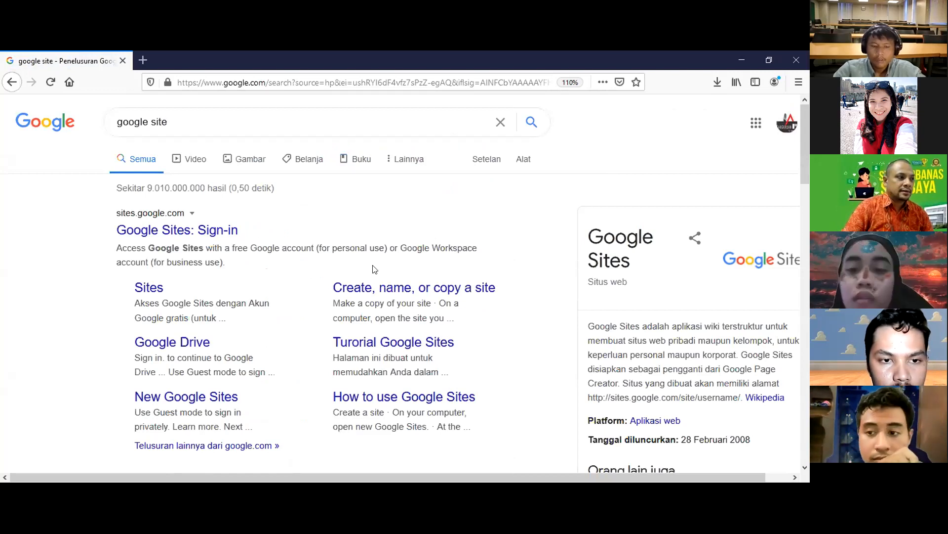
click(371, 364)
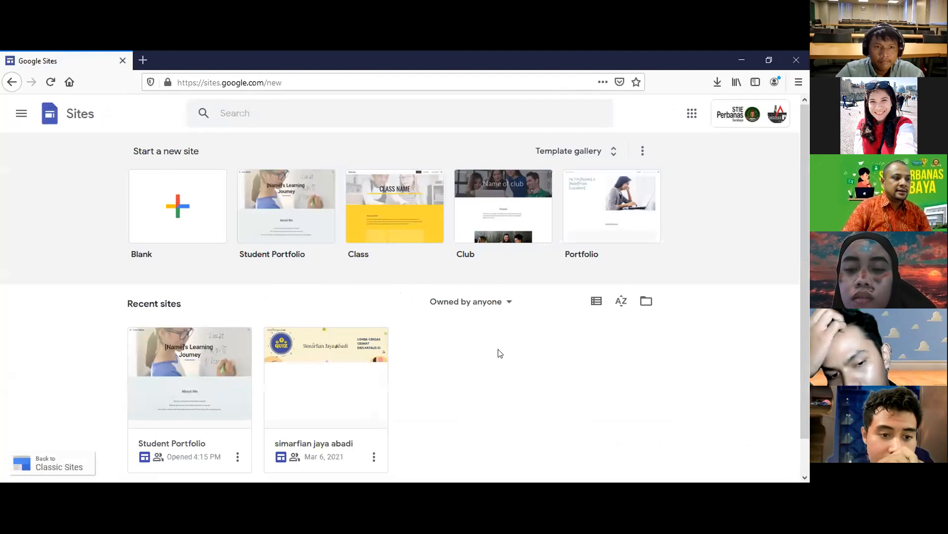
Create a new site from the Portfolio template in the template gallery.
click(612, 150)
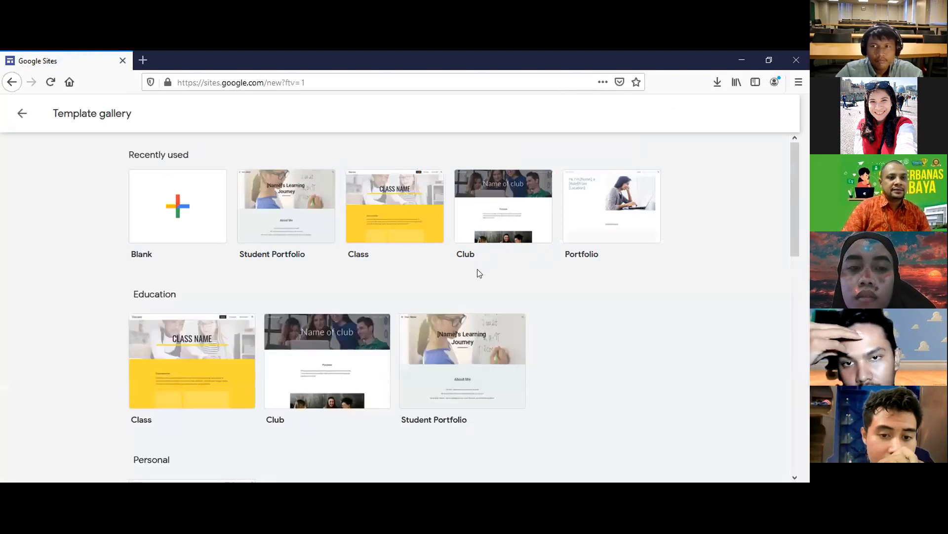
scroll(354, 317, down, 3)
scroll(311, 252, up, 3)
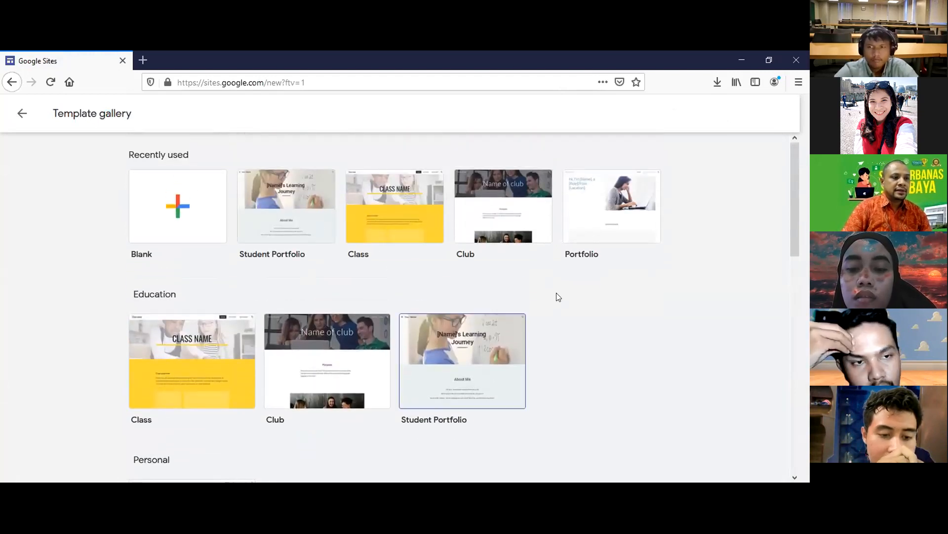
scroll(211, 276, down, 5)
click(210, 264)
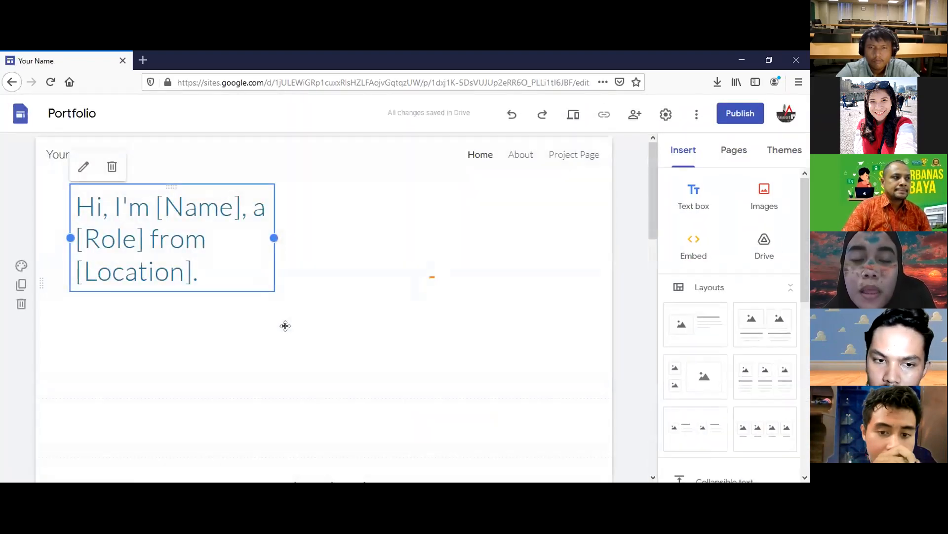
Replace the Name placeholder in the hero heading with the presenter's full name.
scroll(420, 330, down, 5)
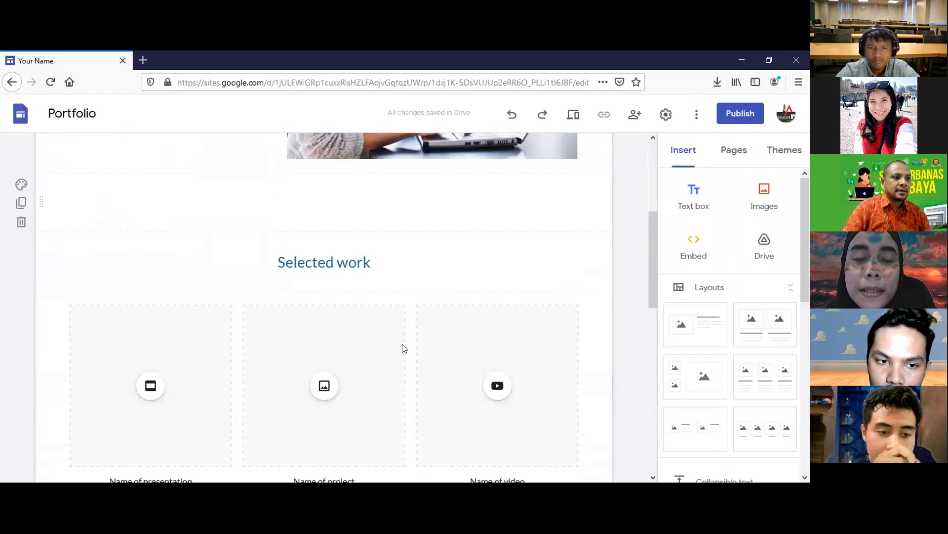
scroll(403, 348, down, 9)
scroll(260, 322, up, 14)
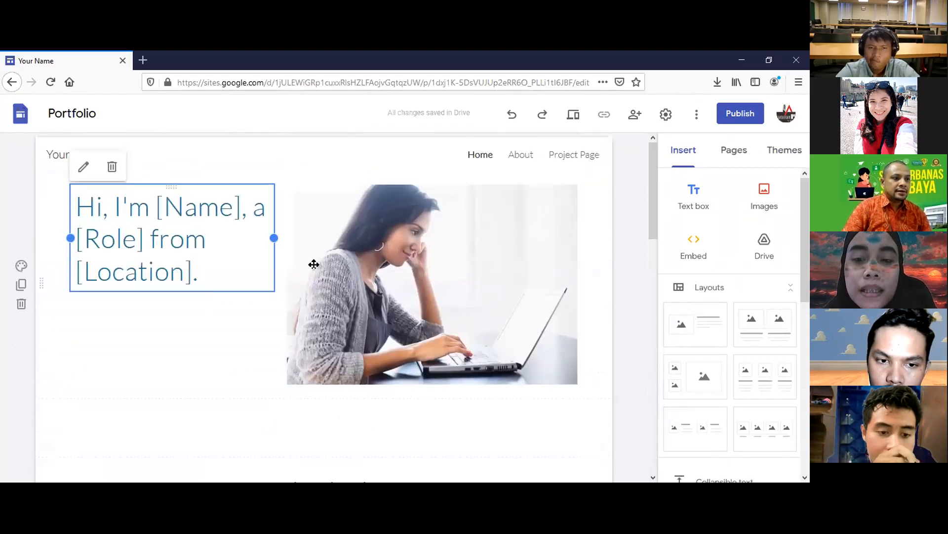
click(397, 252)
click(163, 256)
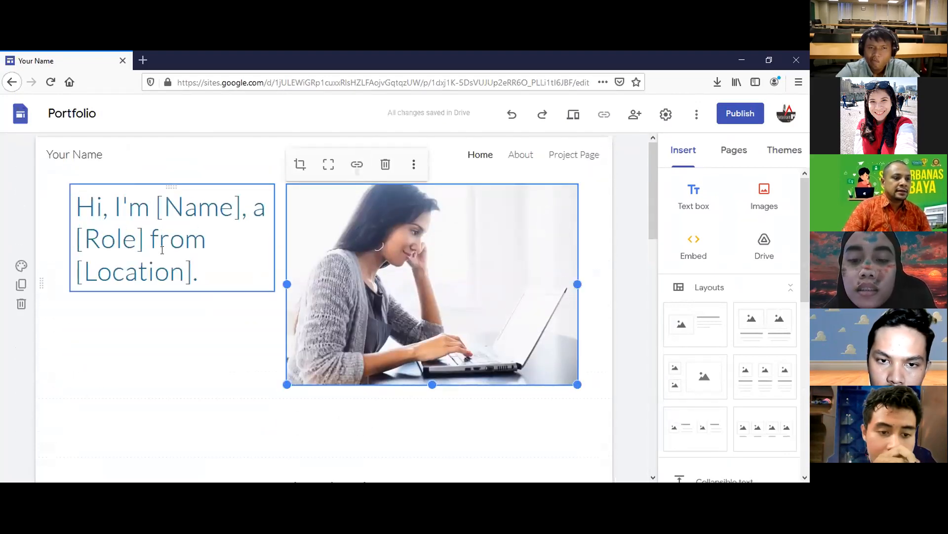
drag(139, 245, 168, 209)
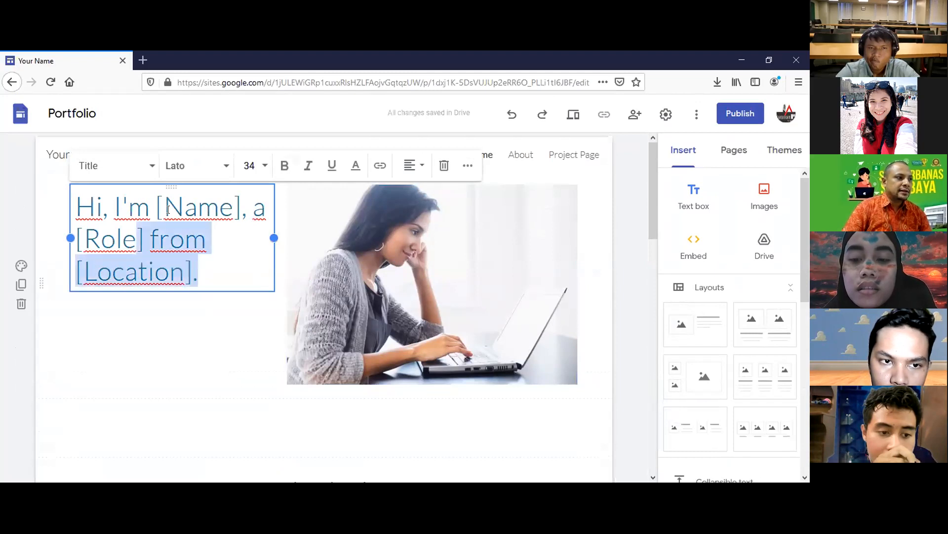
drag(187, 245, 227, 209)
click(185, 239)
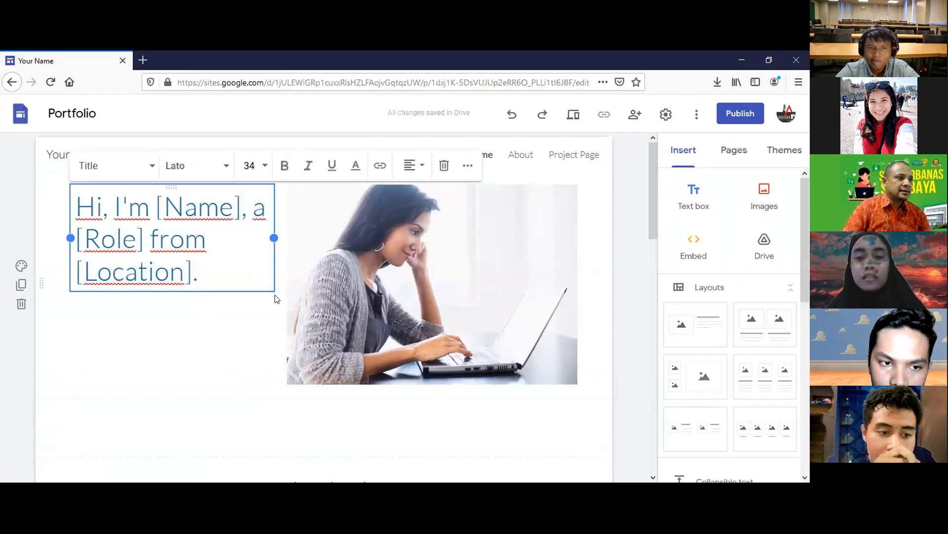
key(shift+Left)
key(shift+Left)
key(shift+Left)
key(shift+Left)
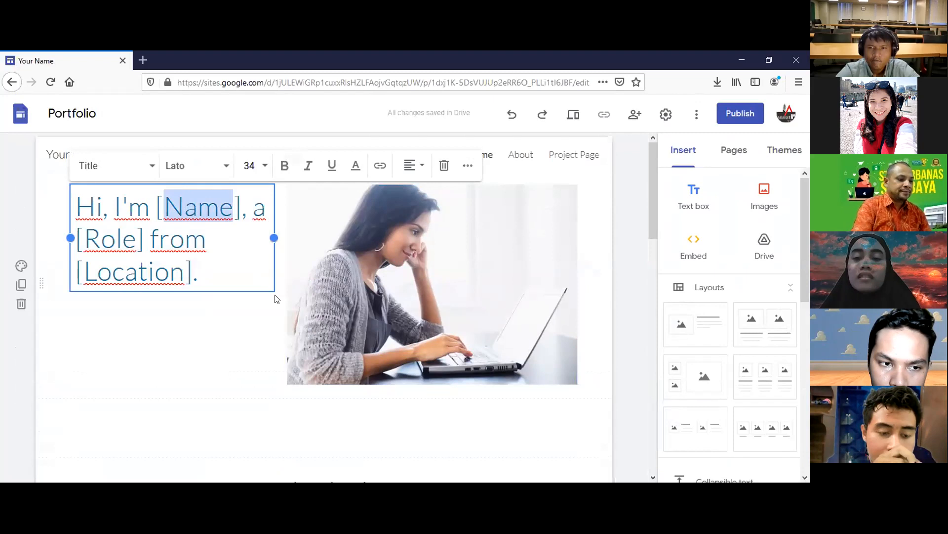
text(Hariadi)
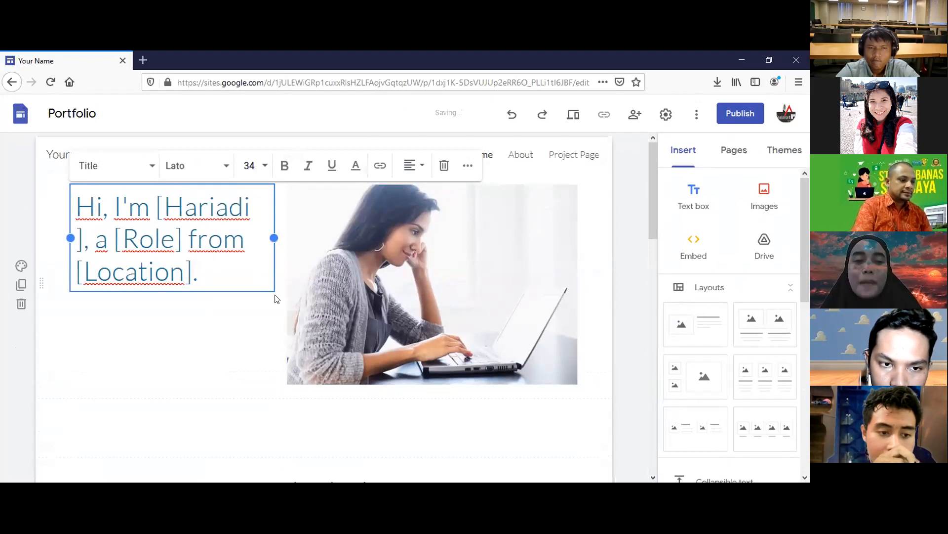
text( Yutanto)
Replace the Location placeholder in the hero heading with 'Surabaya'.
key(Down)
key(Down)
key(Left)
key(Left)
key(shift+Up)
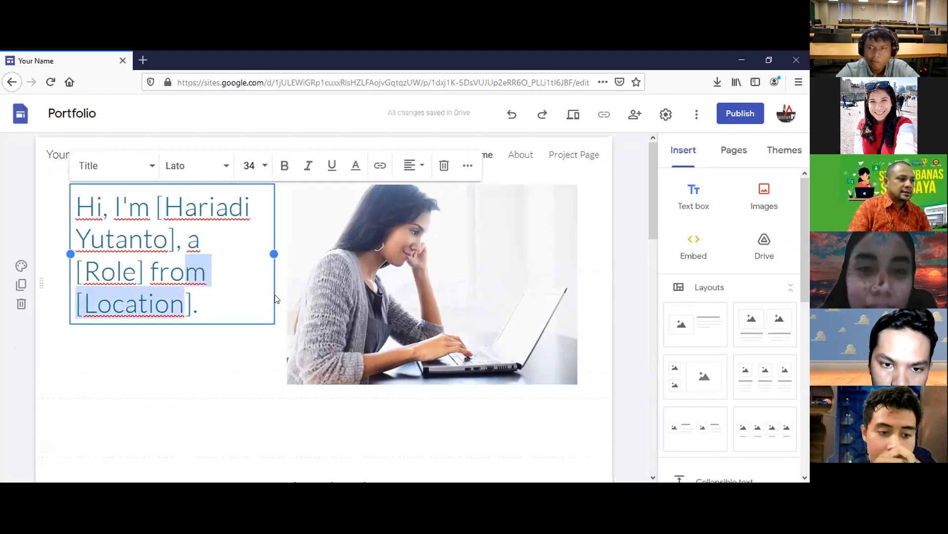
key(shift+Left)
key(shift+Left)
key(shift+Left)
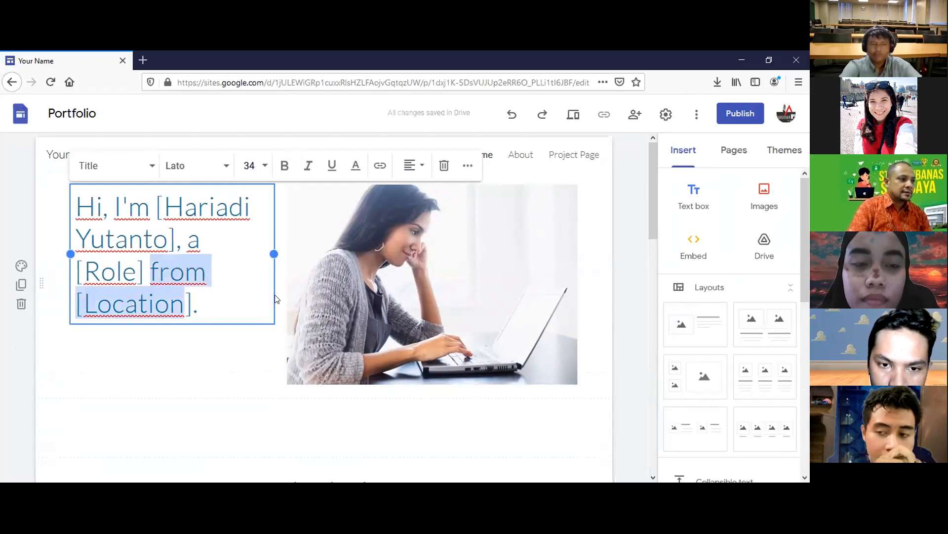
key(Right)
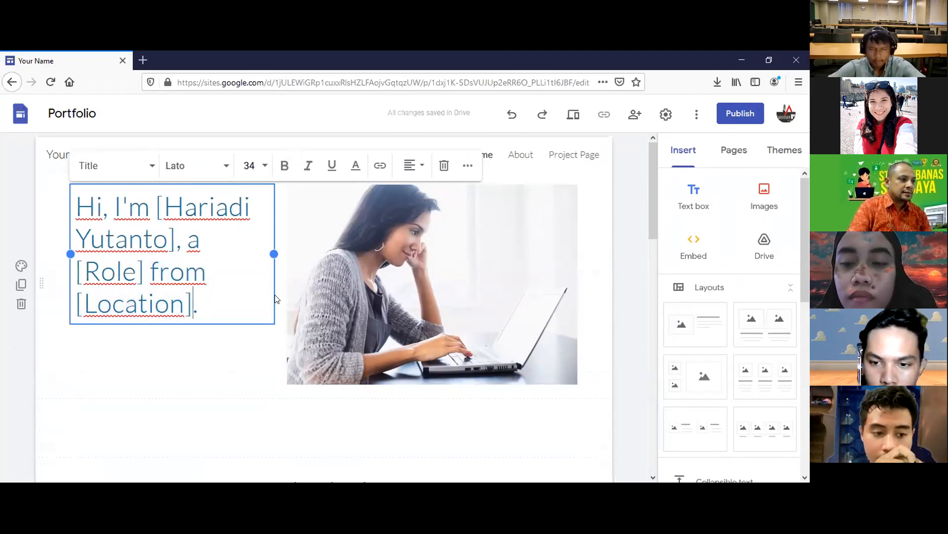
key(shift+Left)
key(shift+Left)
key(shift+Left)
key(shift+Left)
key(shift+Left)
key(shift+Left)
key(shift+Left)
key(shift+Left)
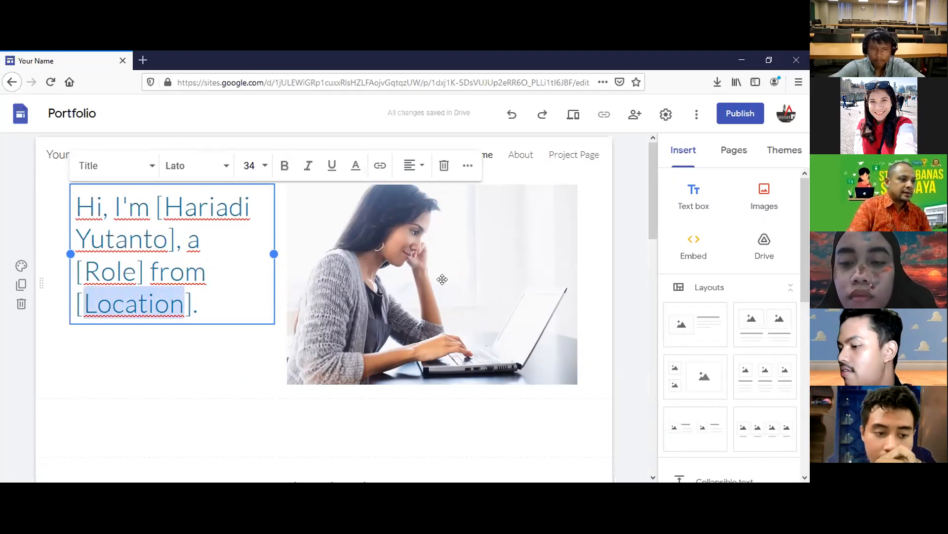
text(Surabaya)
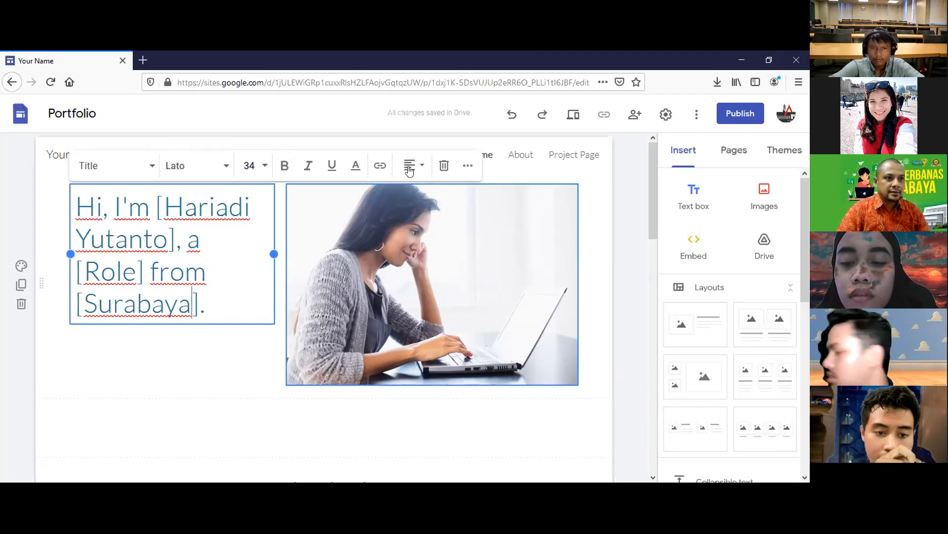
click(465, 257)
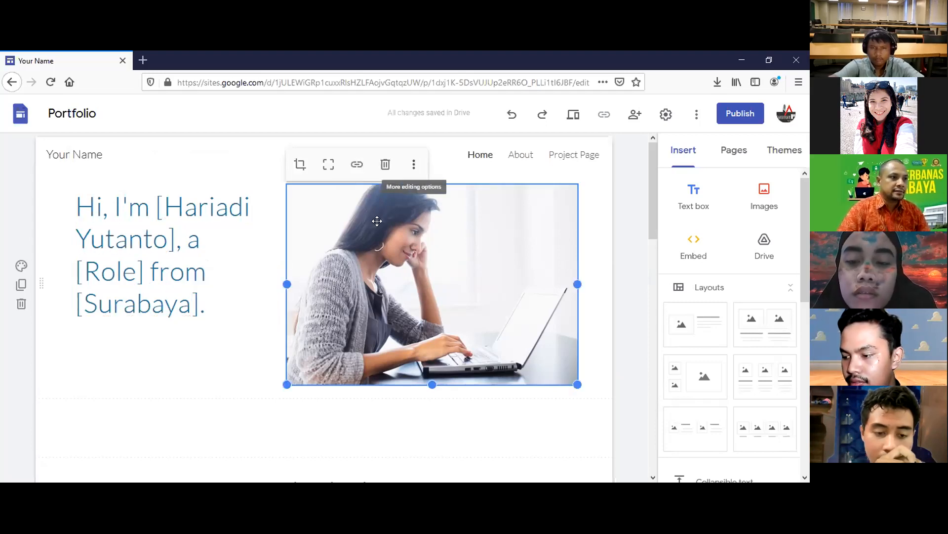
click(357, 165)
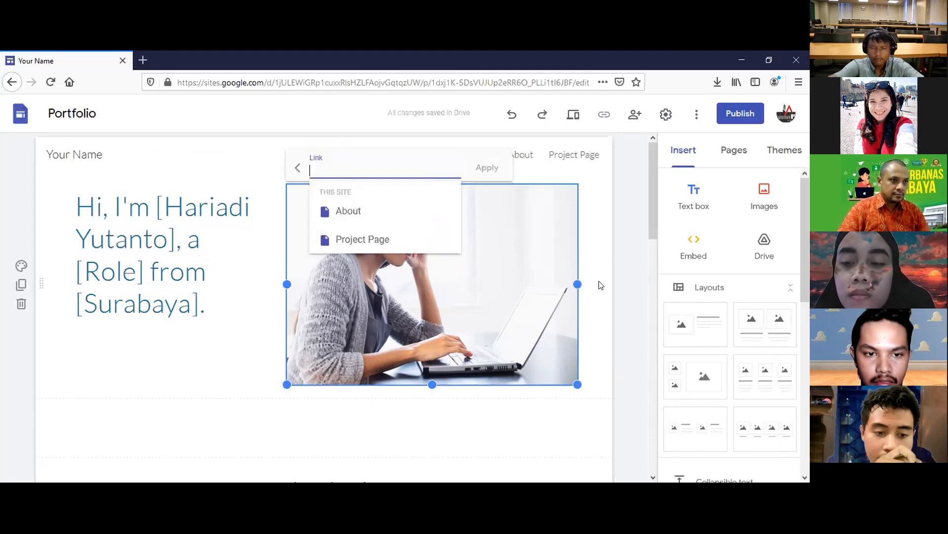
click(502, 270)
double_click(502, 270)
click(17, 293)
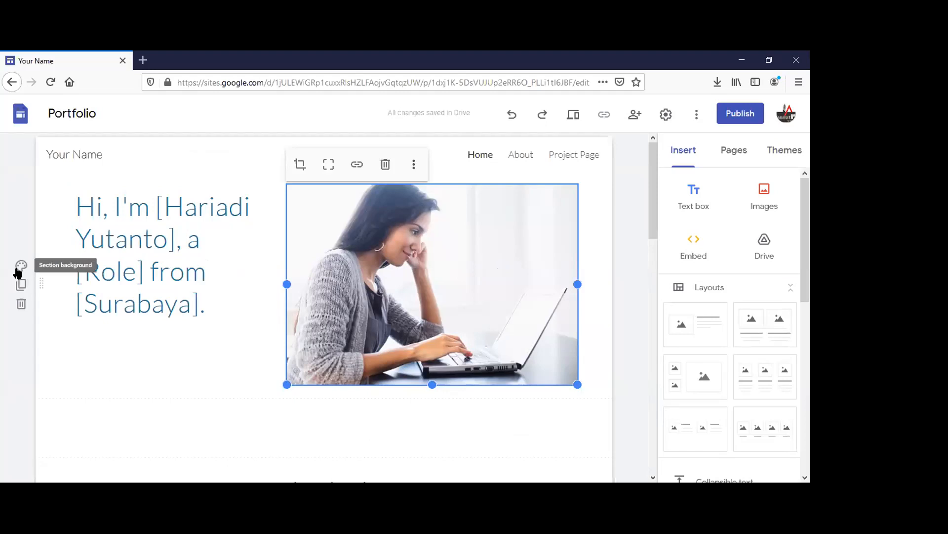
right_click(396, 323)
click(428, 276)
scroll(466, 256, down, 3)
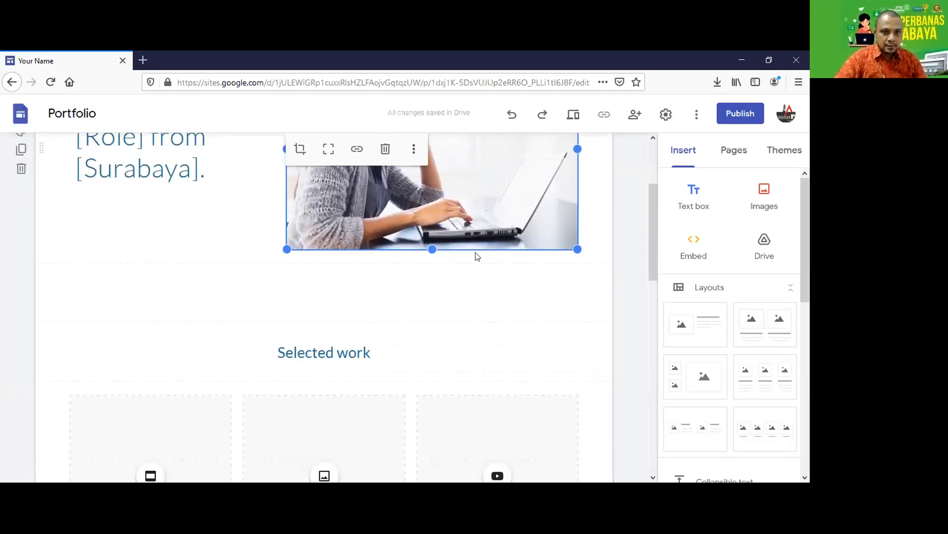
scroll(474, 254, up, 2)
click(764, 190)
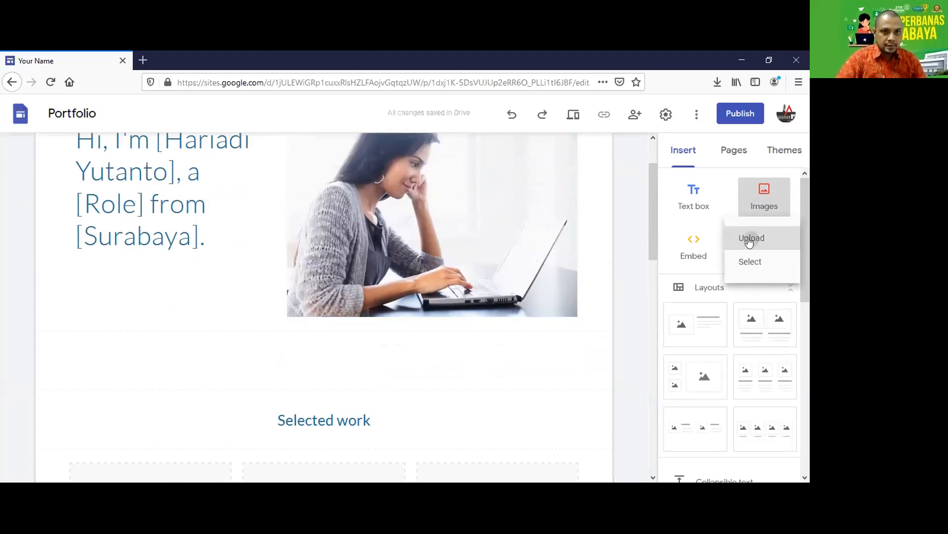
Upload the blue school illustration image from the computer onto the page.
click(748, 238)
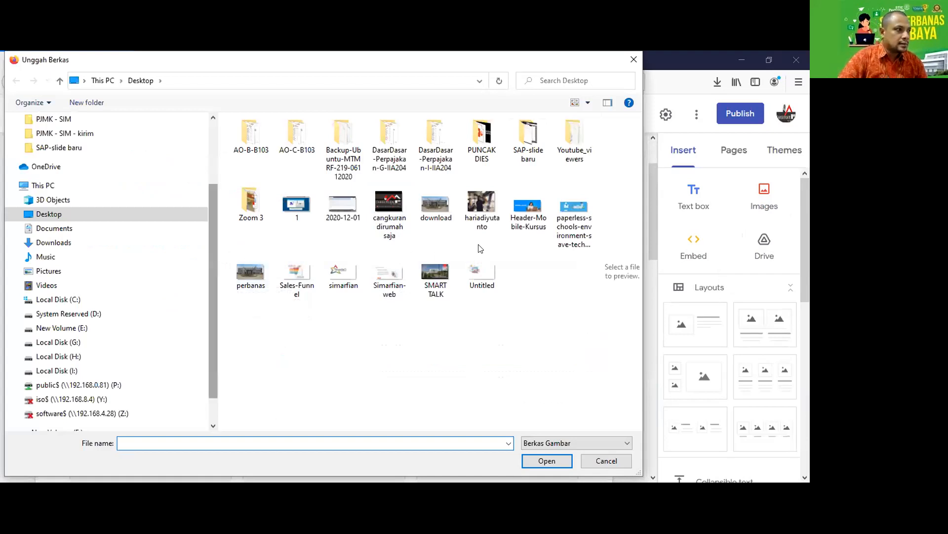
click(574, 212)
scroll(389, 280, up, 4)
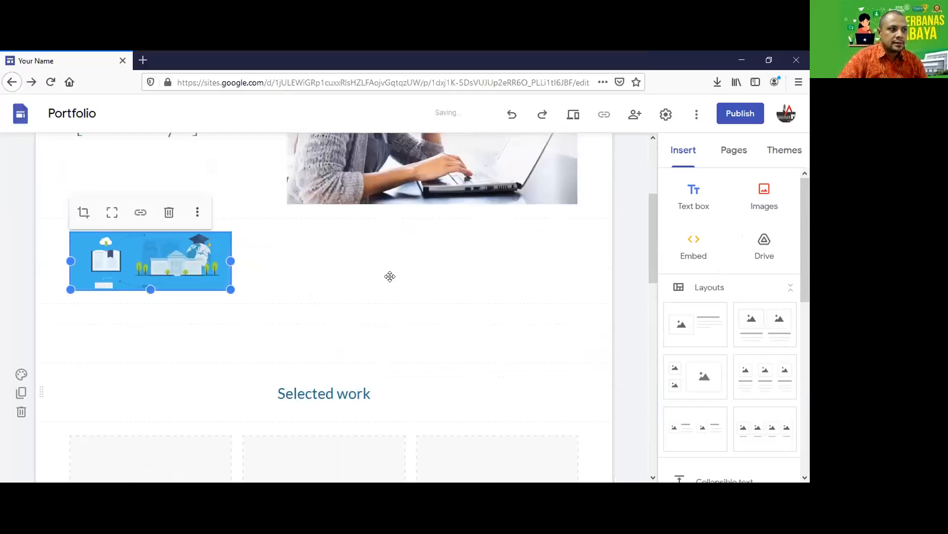
Delete the laptop photo and place the illustration, enlarged, beside the hero heading.
click(376, 195)
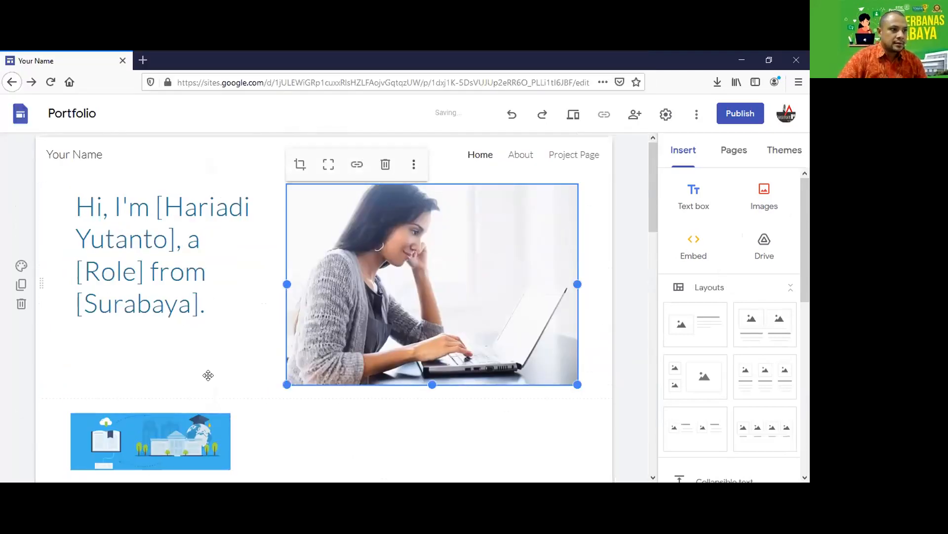
click(386, 165)
drag(151, 381, 407, 234)
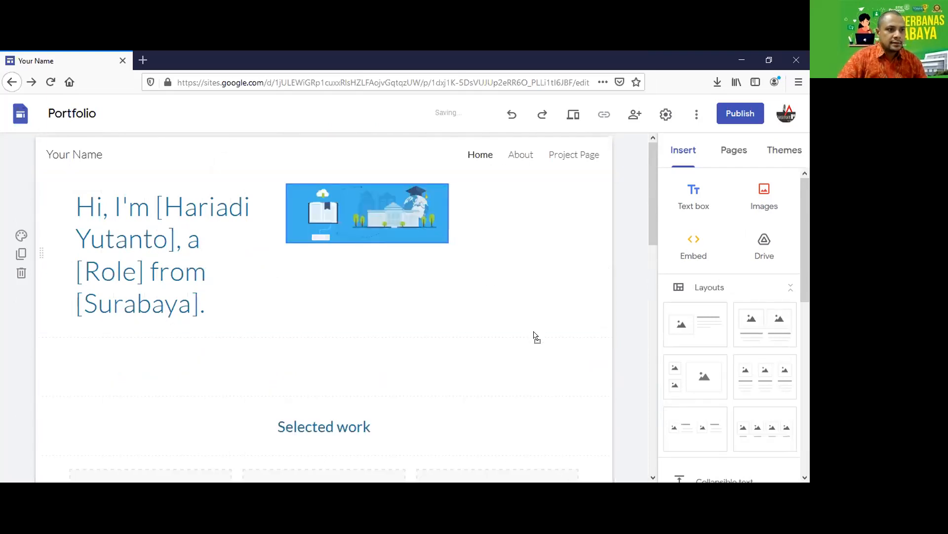
drag(545, 353, 534, 323)
click(378, 383)
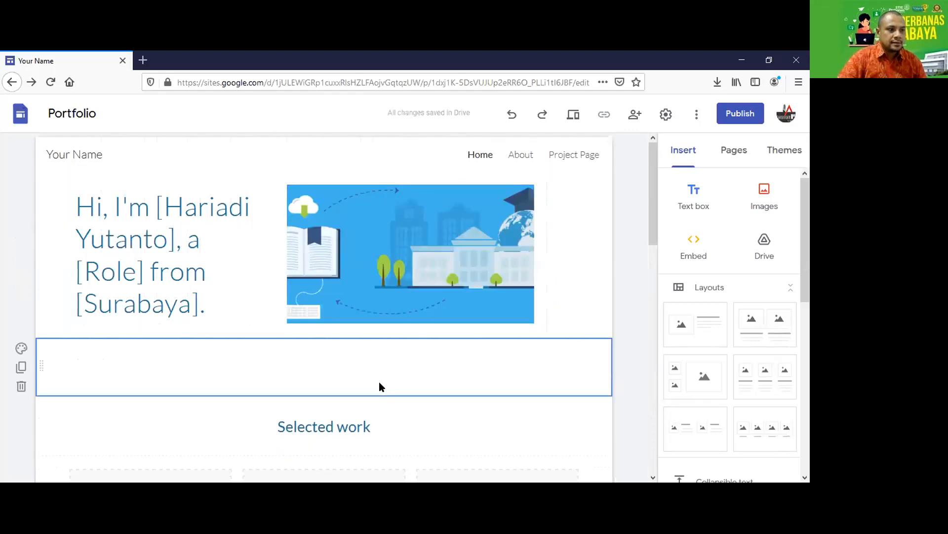
scroll(349, 377, down, 3)
Add a heading below the hero reading 'Selamat Datang' in place of 'Menu'.
scroll(307, 390, up, 2)
scroll(280, 302, down, 3)
scroll(269, 300, up, 3)
click(134, 304)
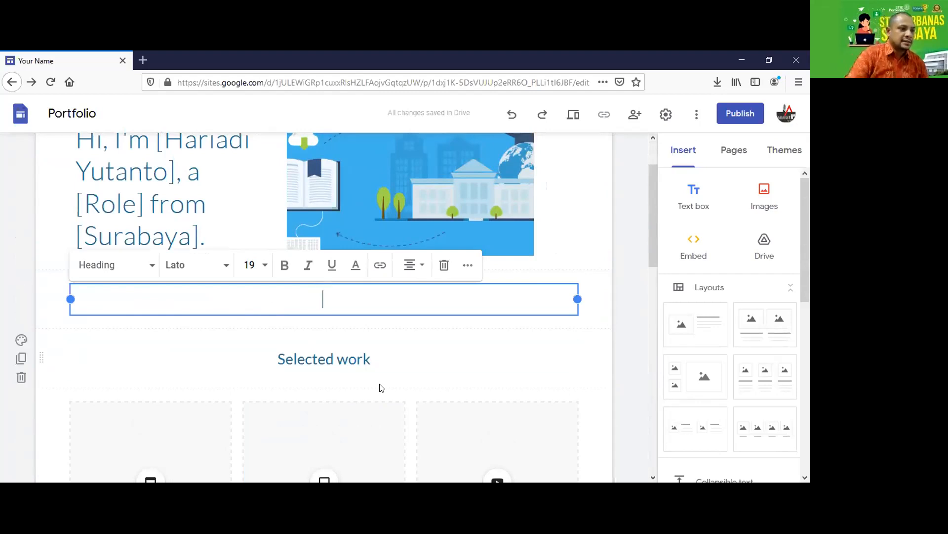
text(Menu)
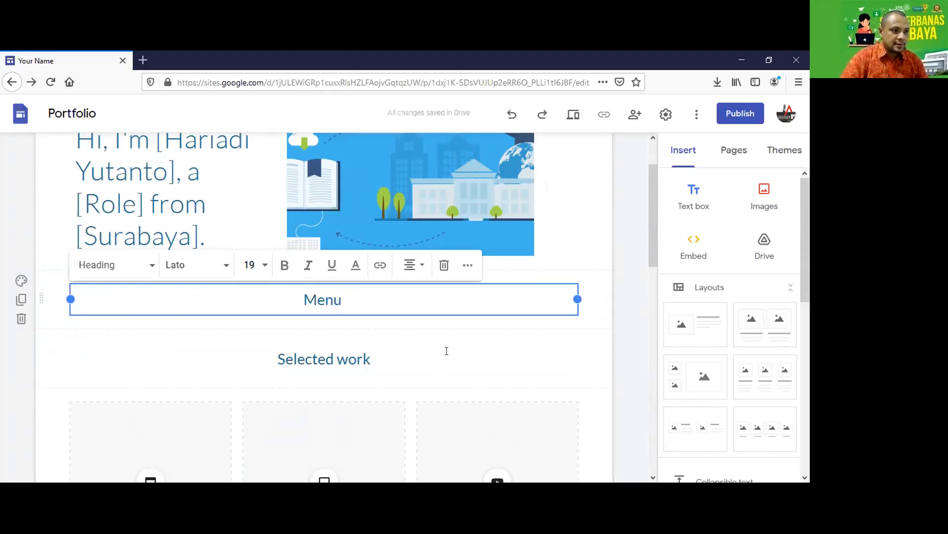
key(shift+Left)
key(shift+Left)
key(shift+Left)
key(shift+Left)
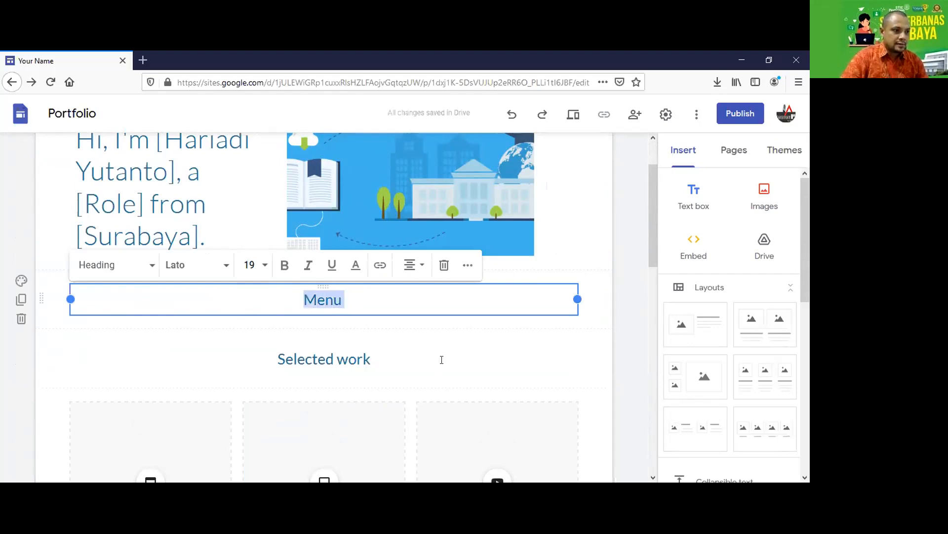
text(Selamat Datang)
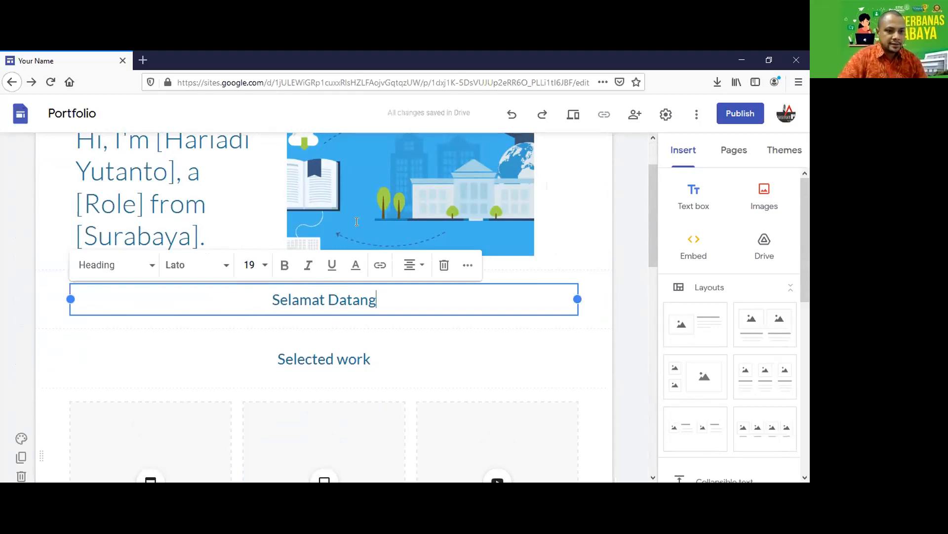
click(25, 240)
scroll(23, 240, down, 3)
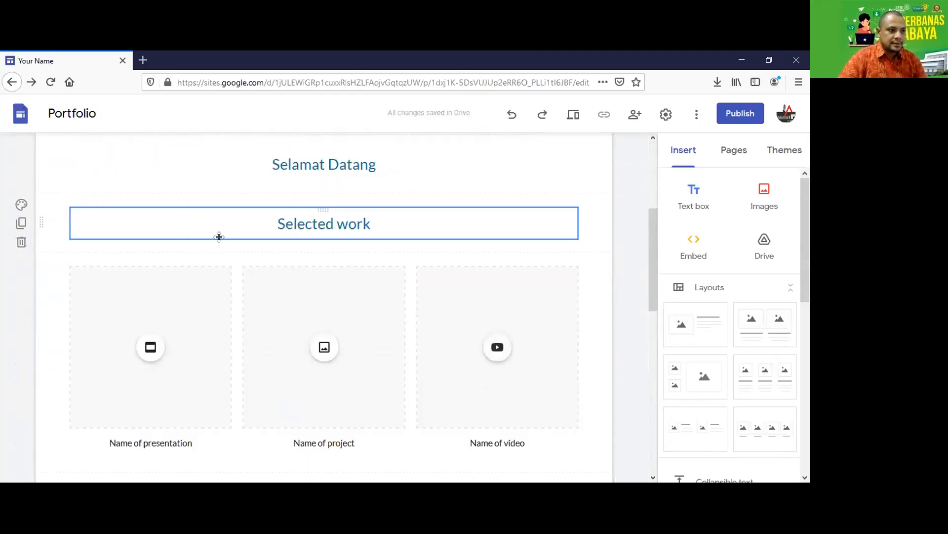
click(355, 224)
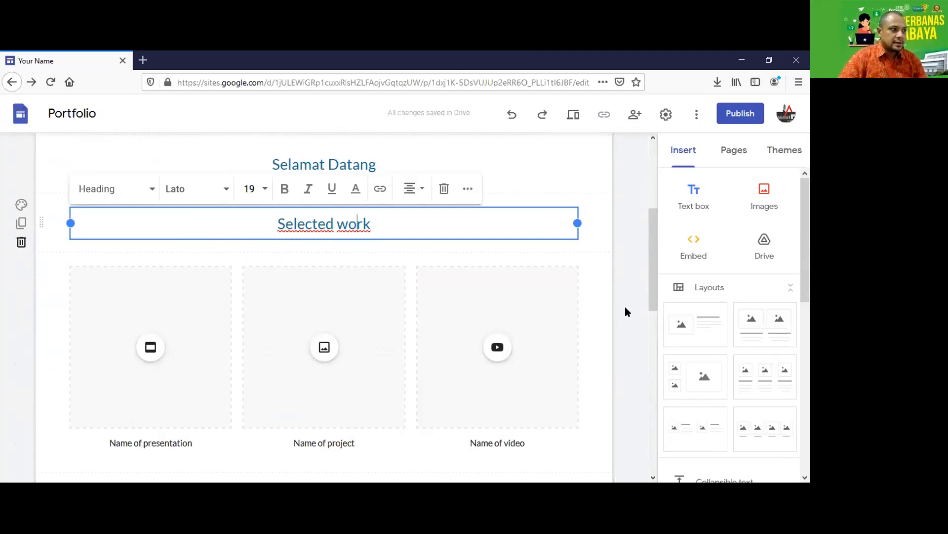
Delete the Selected work section and insert a two-column image-and-text layout.
click(21, 242)
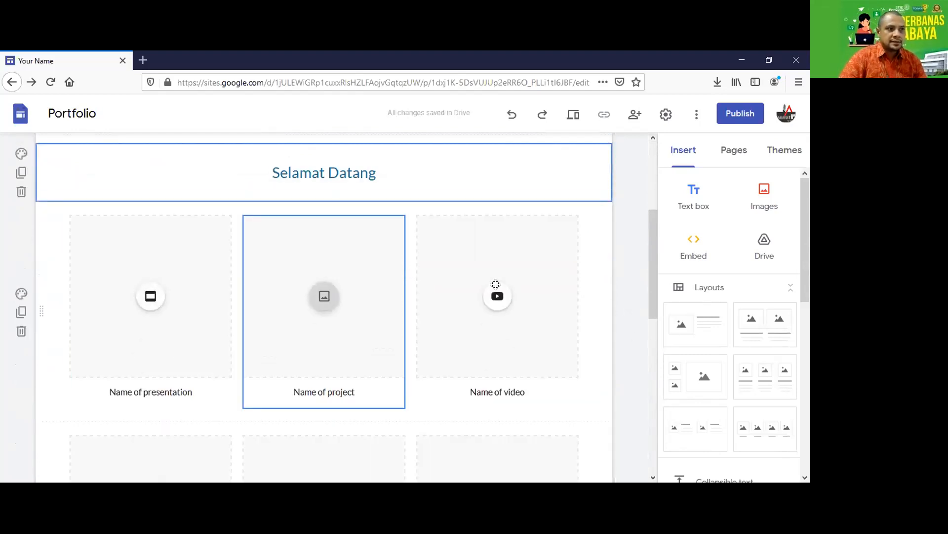
scroll(410, 269, up, 2)
scroll(324, 372, down, 1)
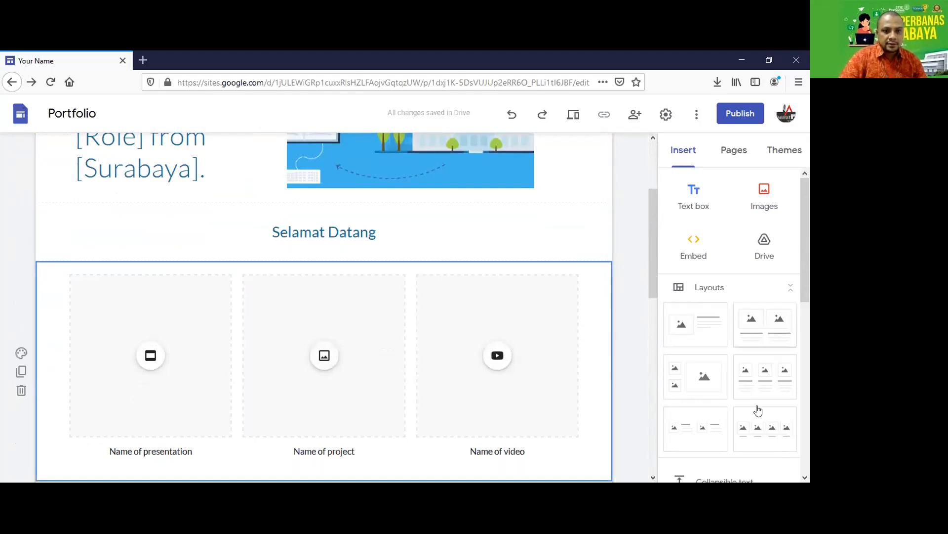
click(743, 345)
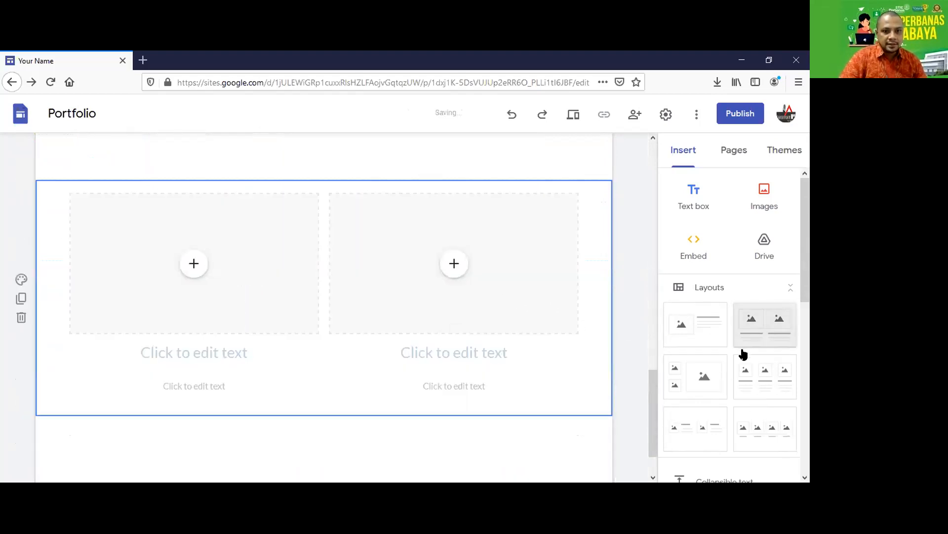
scroll(409, 324, up, 1)
Add a three-column layout section to the page.
scroll(760, 321, down, 2)
scroll(764, 314, up, 1)
click(766, 310)
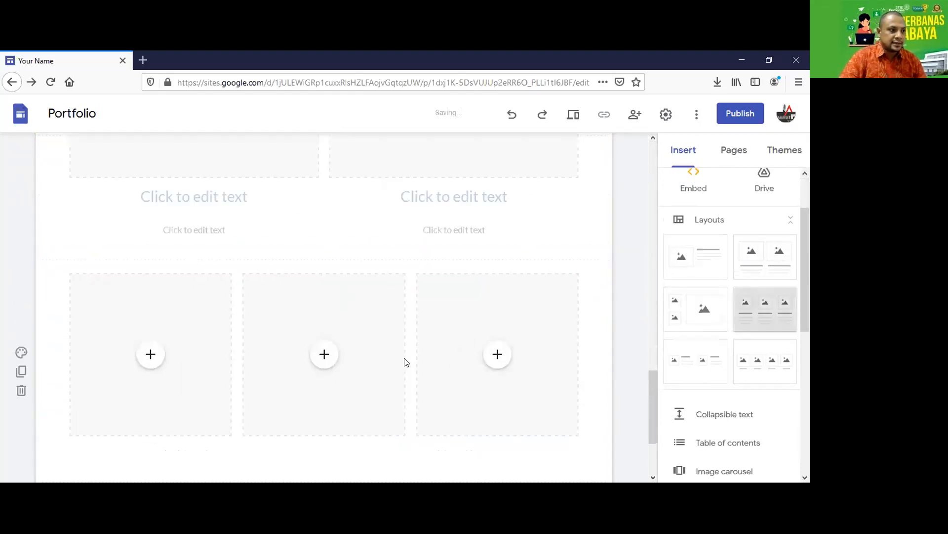
scroll(388, 252, up, 2)
scroll(388, 252, up, 2)
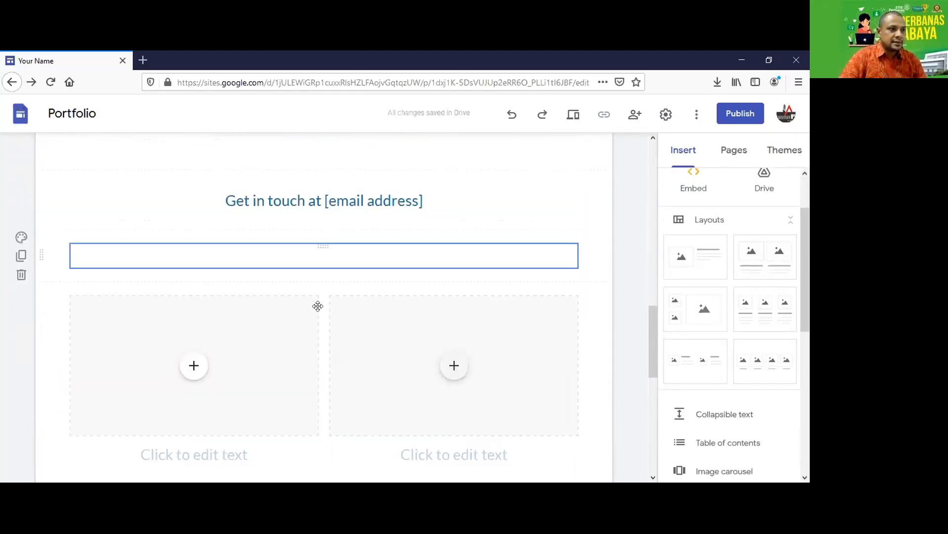
scroll(336, 304, up, 2)
scroll(23, 355, down, 3)
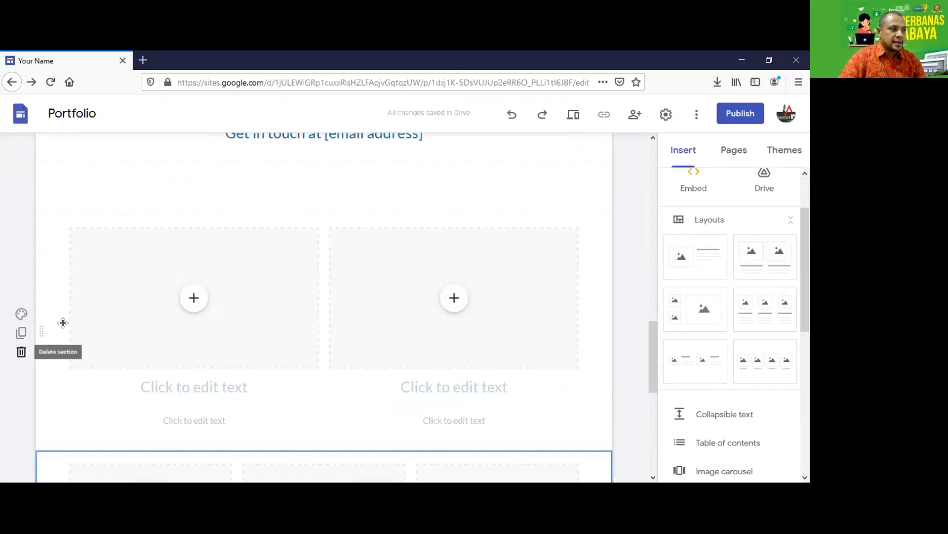
Delete the two-column image section, empty section, Get in touch section and extra tile row.
click(21, 351)
scroll(20, 341, up, 3)
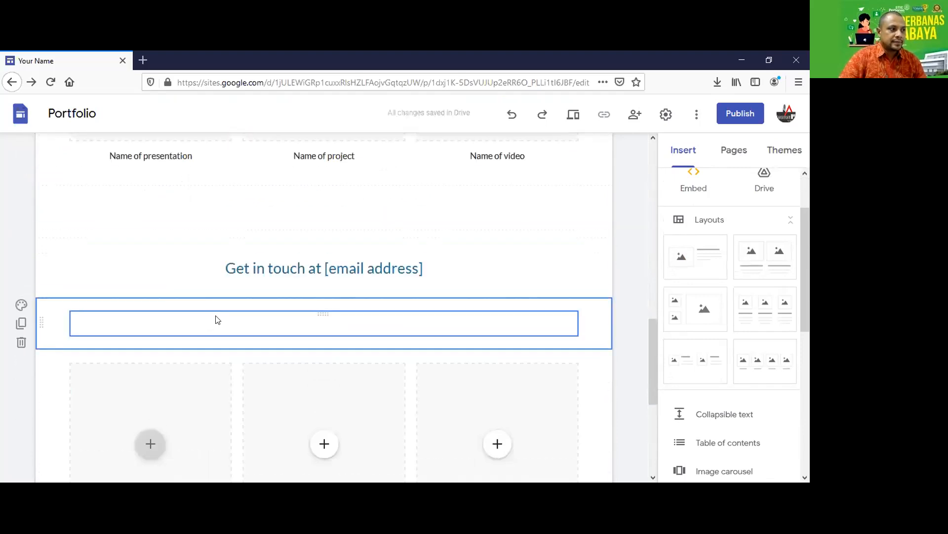
click(21, 343)
scroll(207, 294, up, 2)
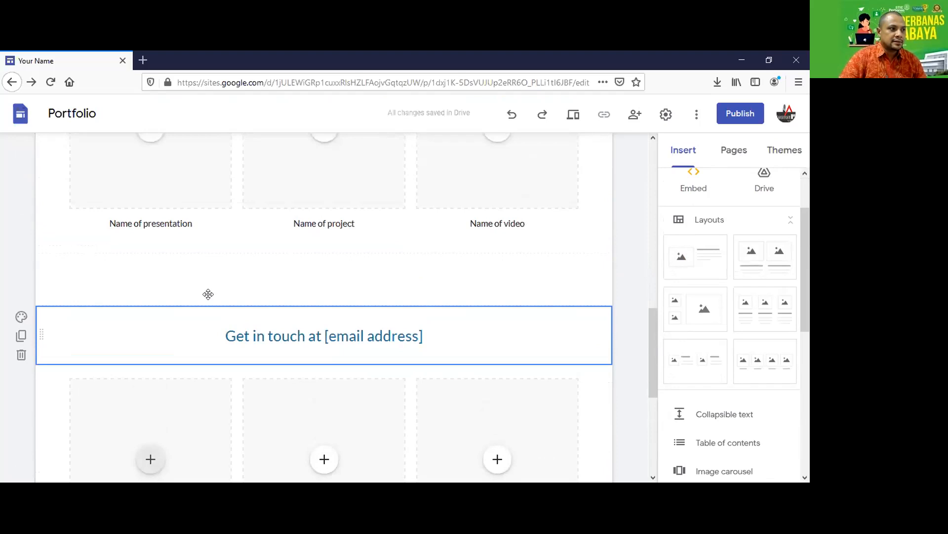
key(Delete)
scroll(224, 327, up, 4)
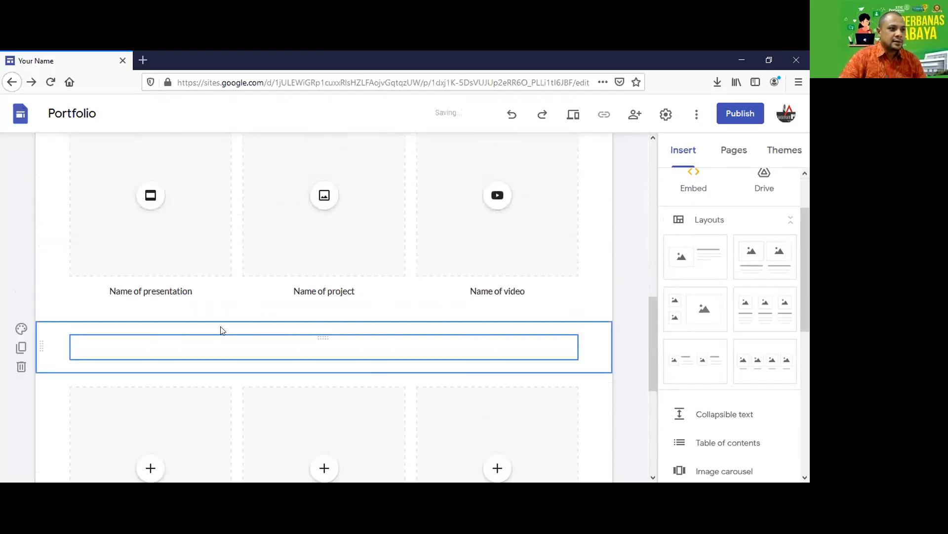
scroll(18, 284, up, 4)
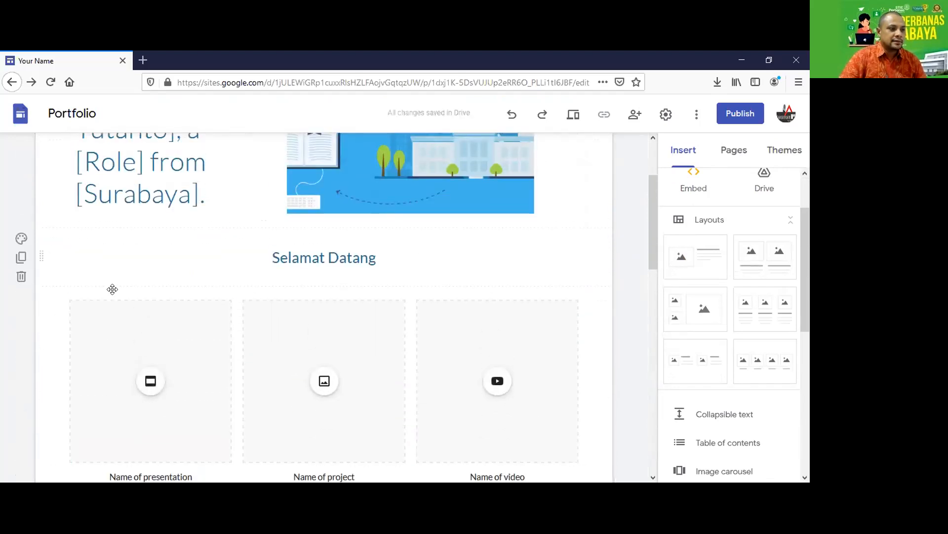
scroll(293, 317, down, 3)
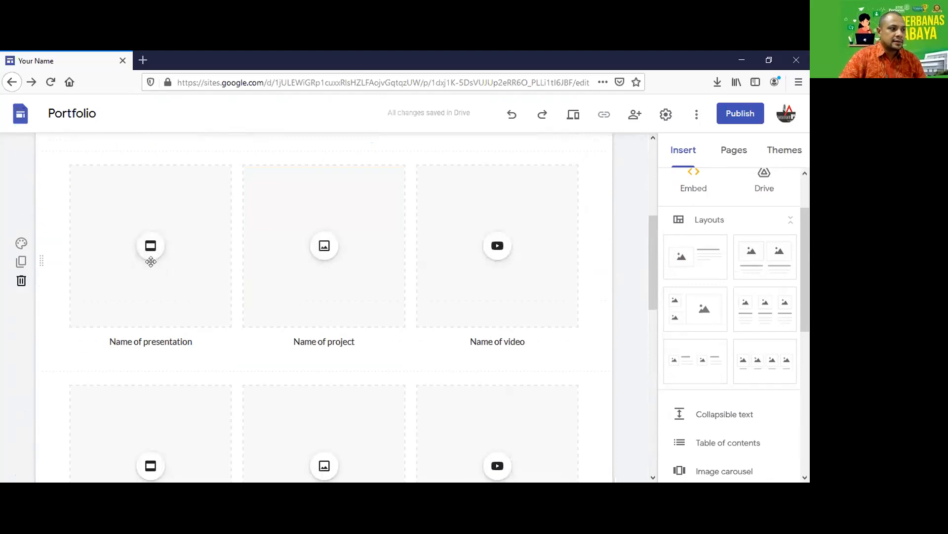
click(22, 280)
scroll(138, 254, up, 3)
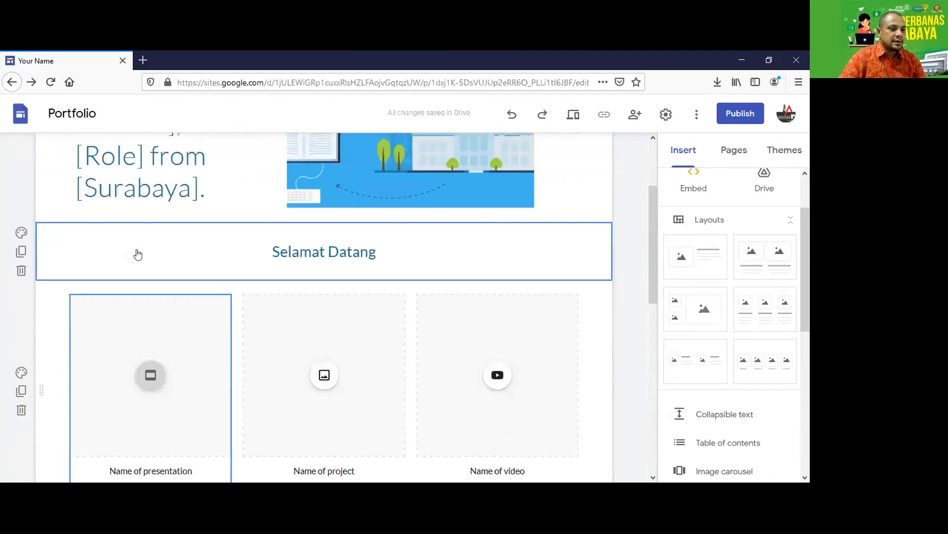
scroll(474, 222, down, 1)
scroll(558, 227, down, 2)
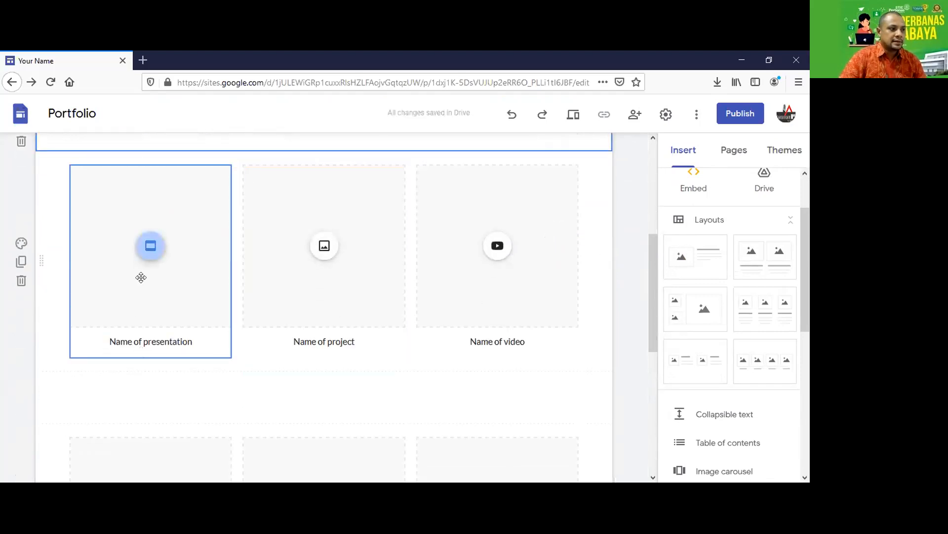
click(217, 278)
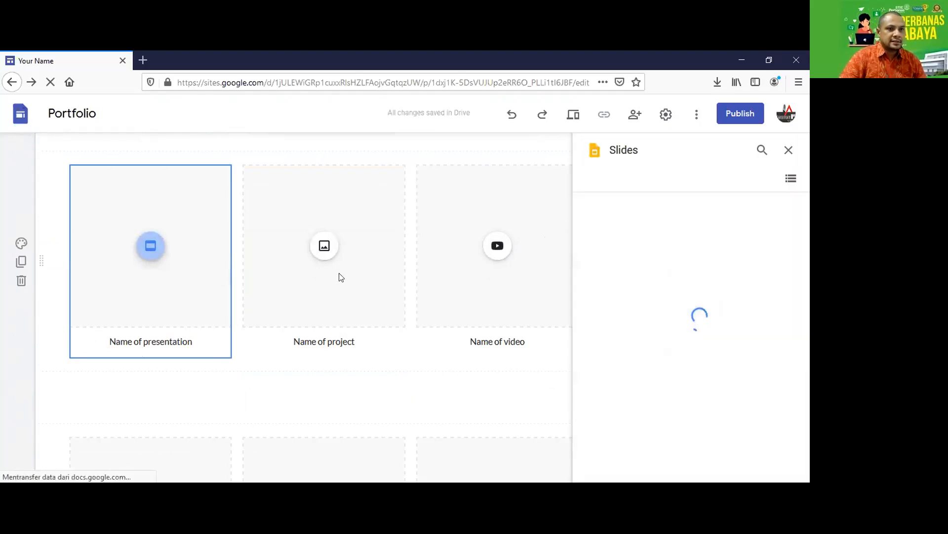
Try inserting SIM CH 8.ppt in the presentation tile, then start adding a YouTube video.
click(498, 257)
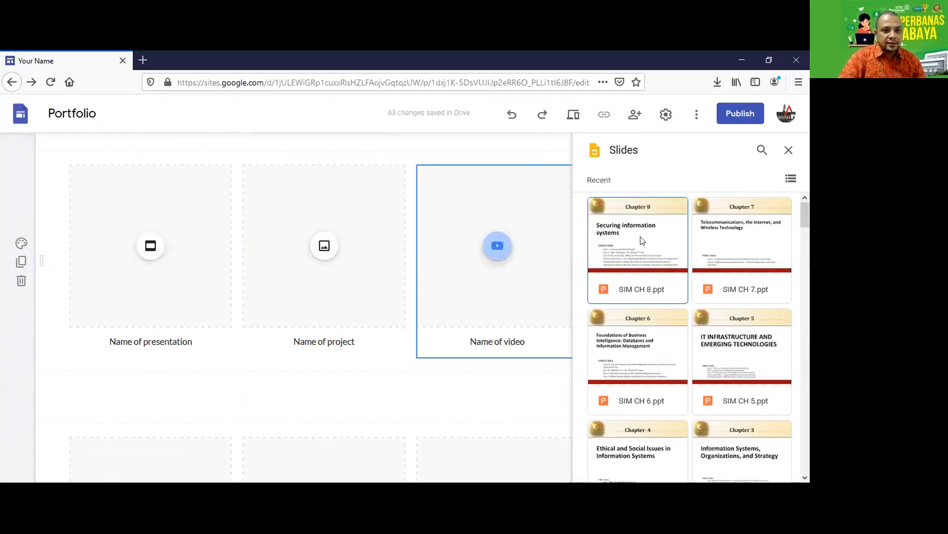
click(643, 277)
double_click(644, 278)
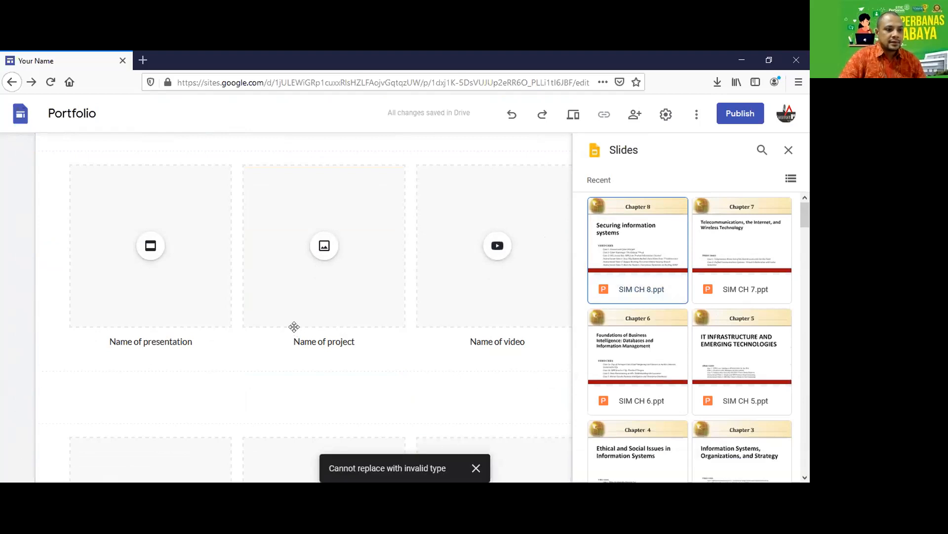
click(491, 250)
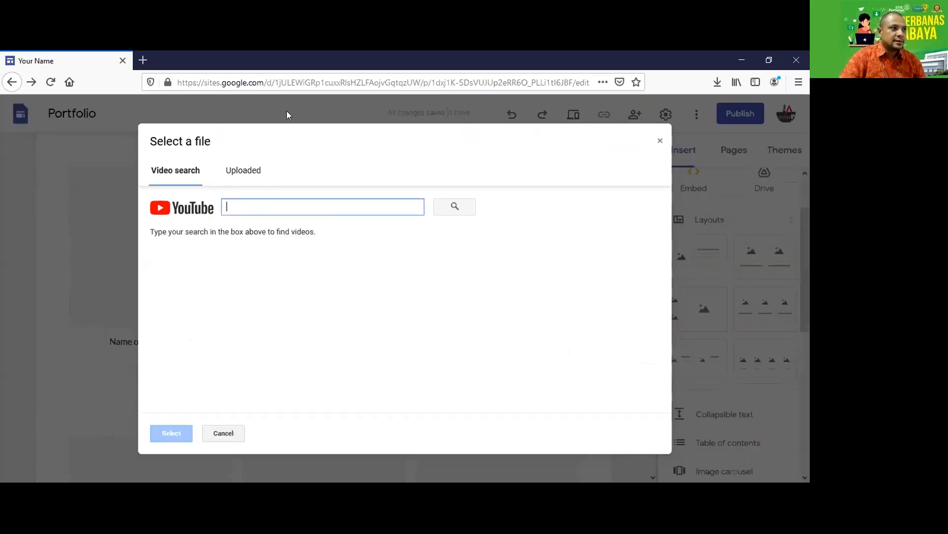
key(ctrl+t)
On YouTube, search for and open the presenter's channel.
text(youtube.com/)
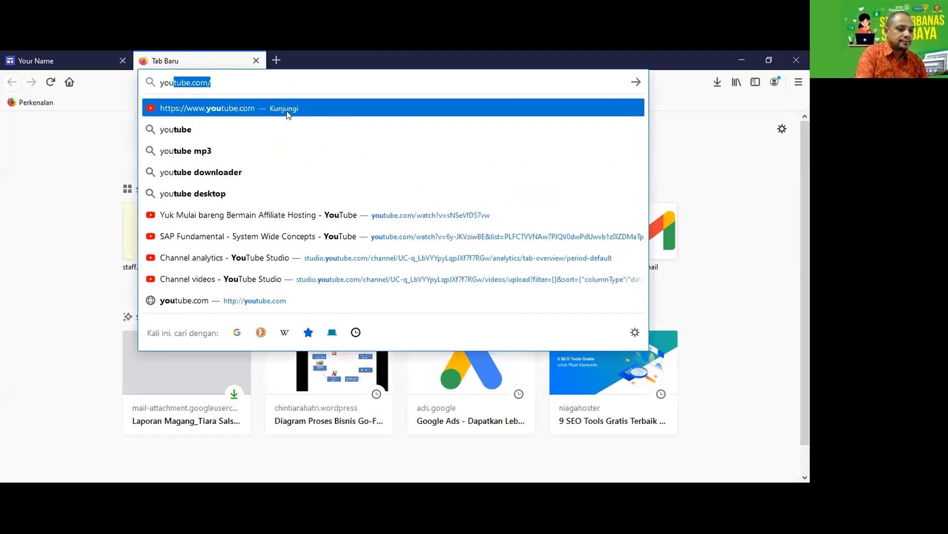
click(288, 109)
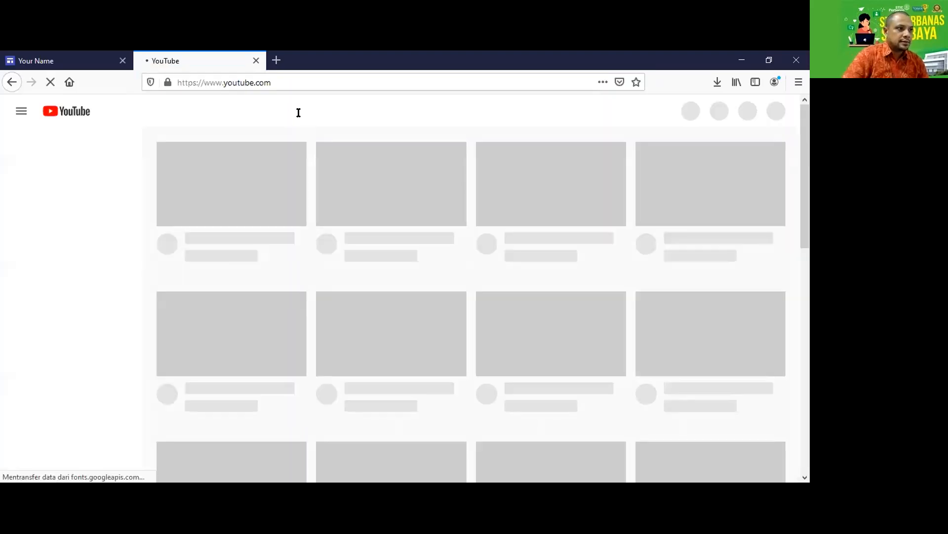
click(284, 111)
text(hariadi)
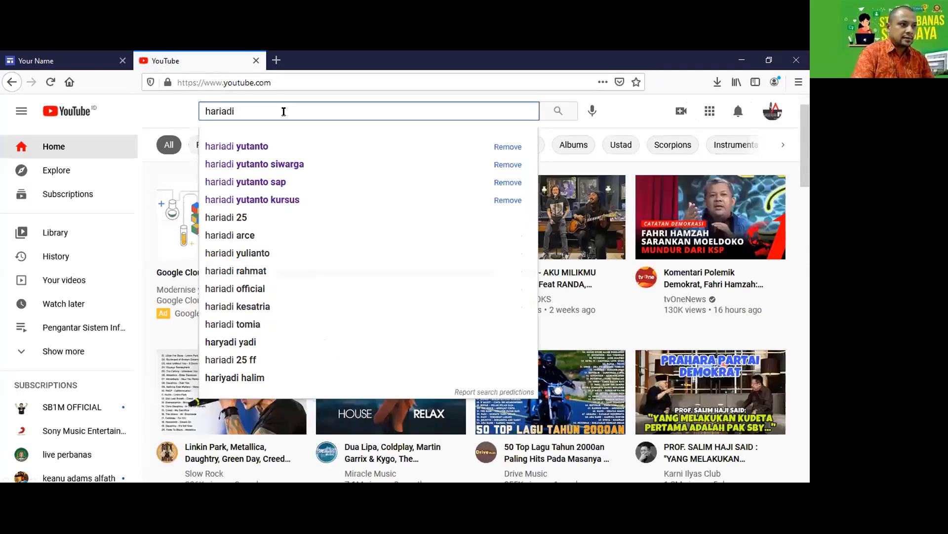
text( yutanto)
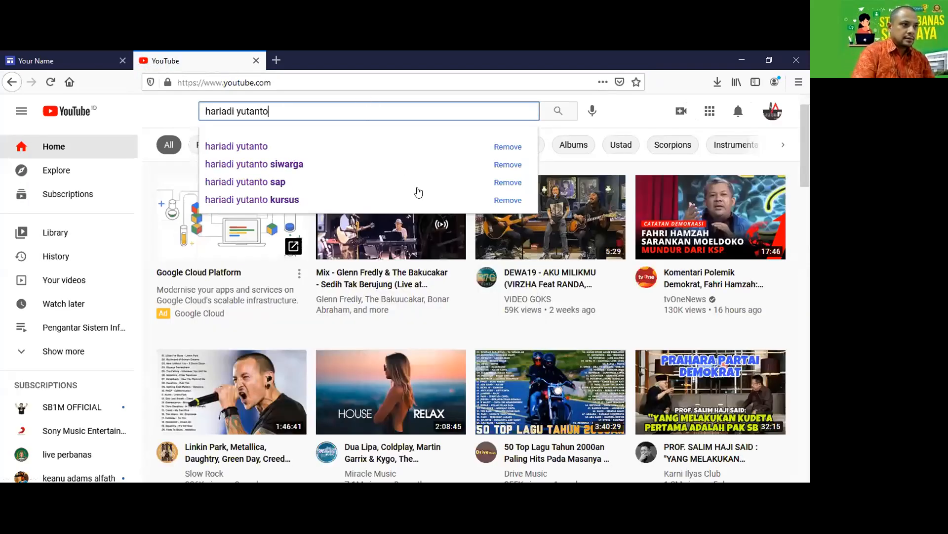
key(Return)
click(387, 247)
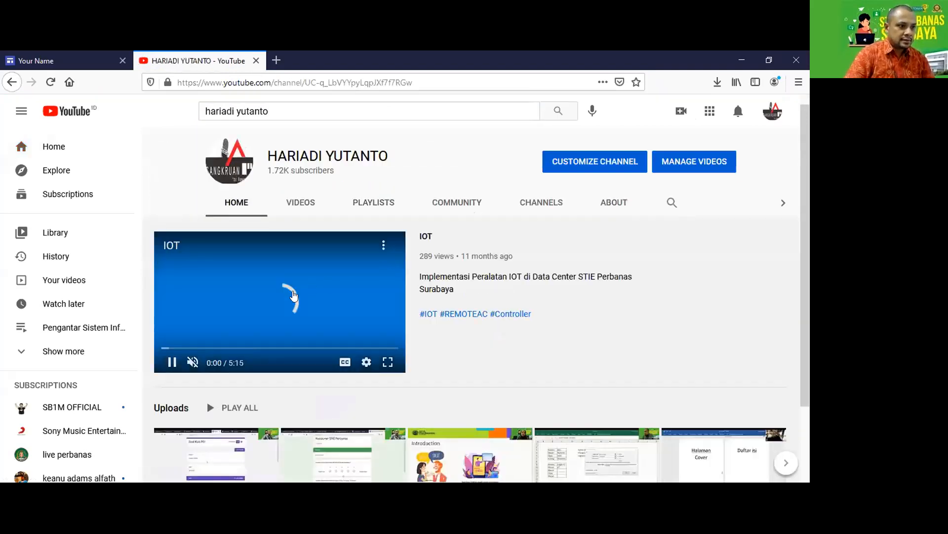
Open the IOT video's share link and copy its web address for the site.
click(384, 245)
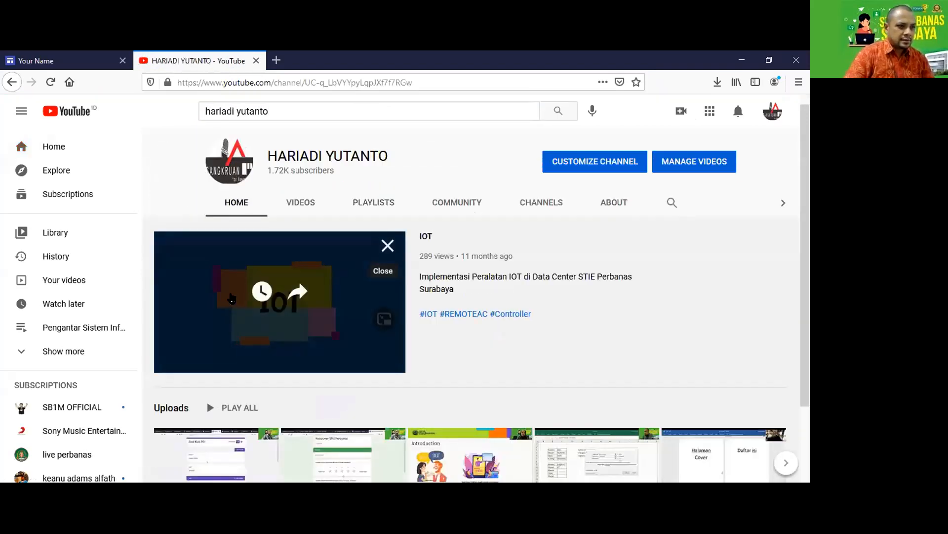
click(297, 291)
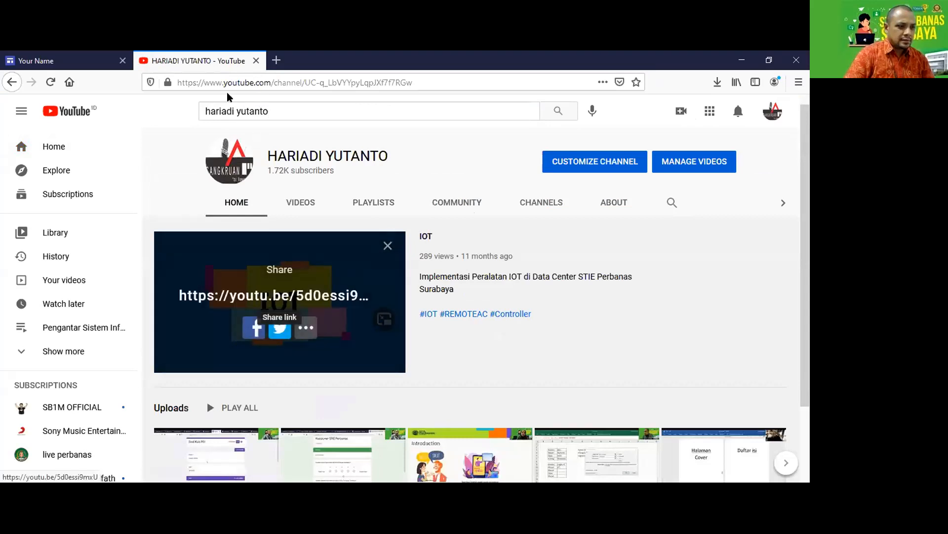
click(274, 296)
click(306, 82)
click(55, 61)
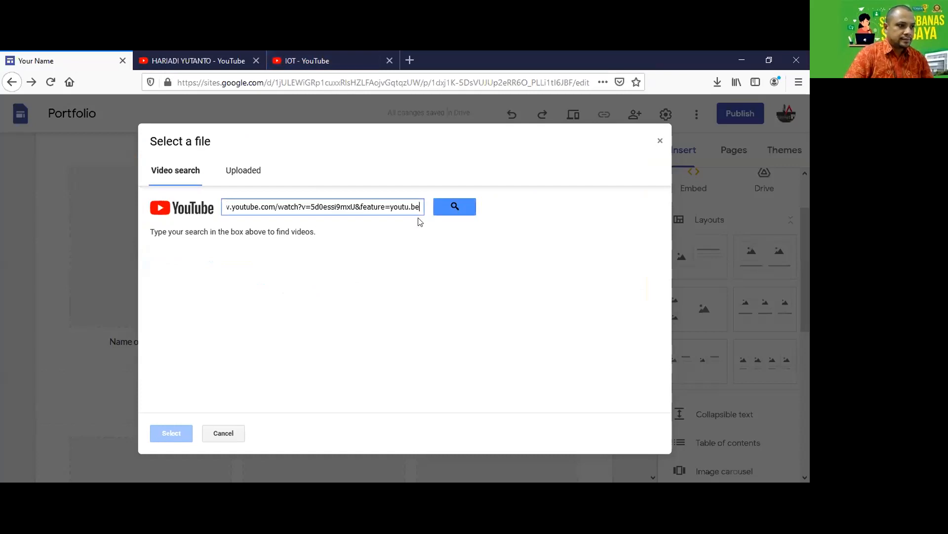
Embed the IOT video in the video tile using the pasted link.
click(455, 206)
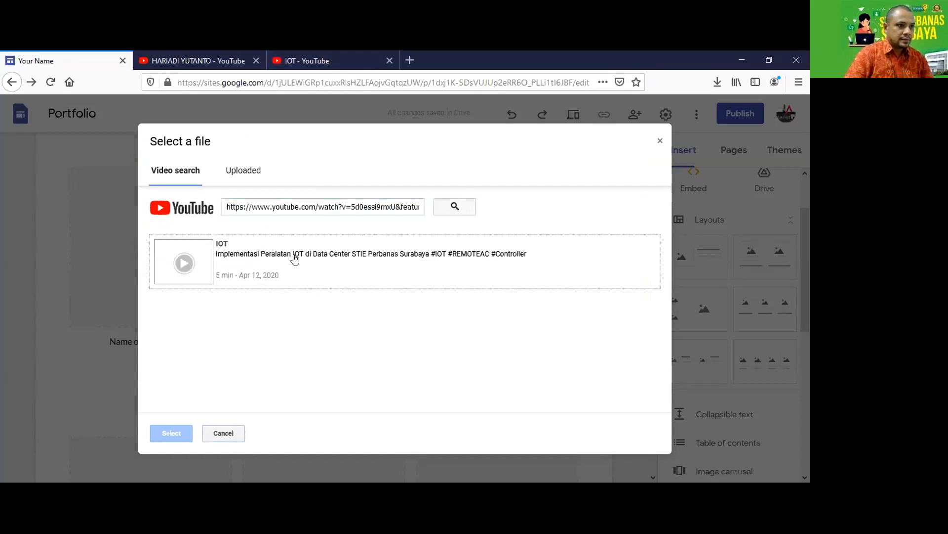
click(296, 268)
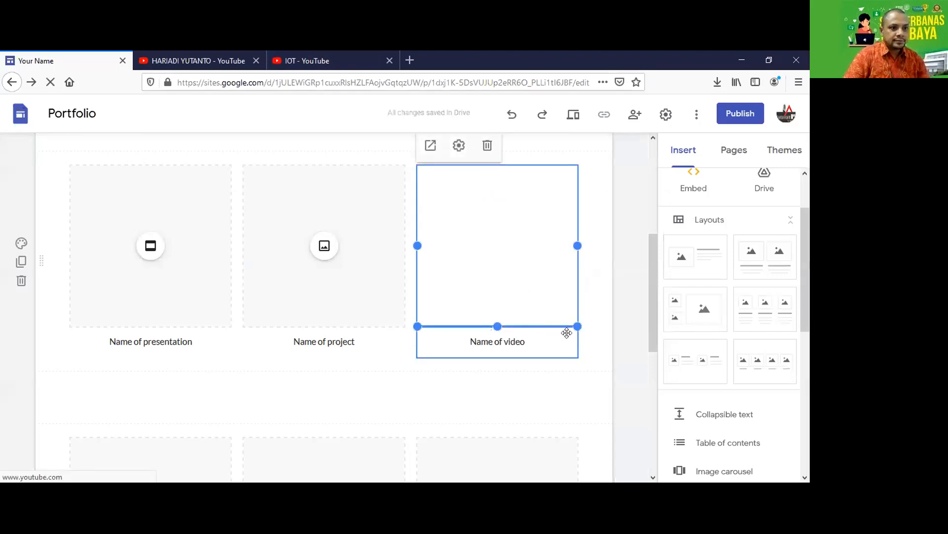
scroll(565, 333, up, 2)
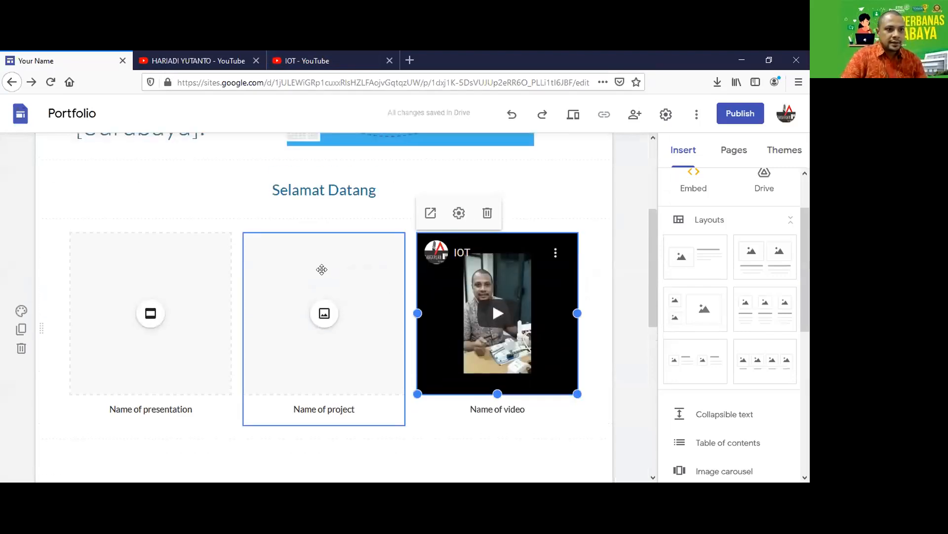
Fill the project tile with the 'cangkuran dirumah saja' image and delete the presentation tile.
click(337, 332)
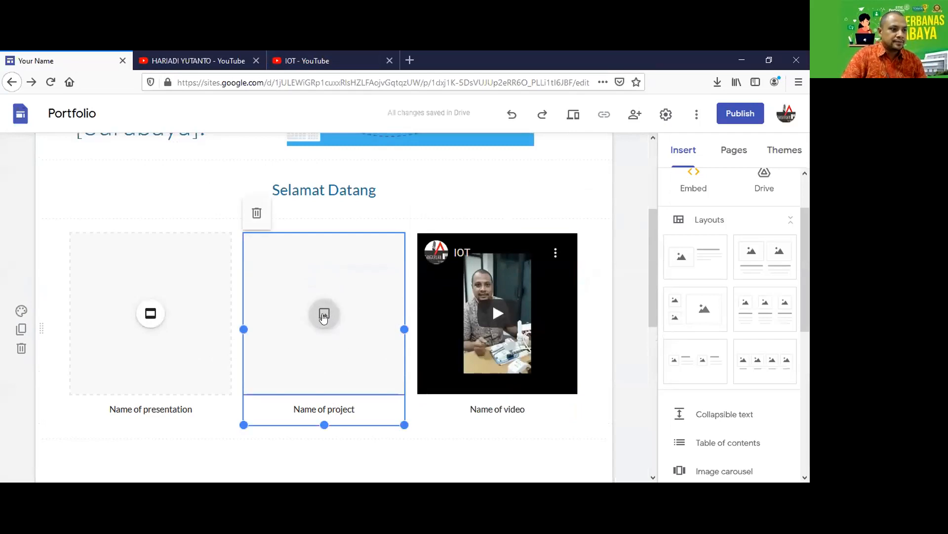
click(326, 321)
click(345, 351)
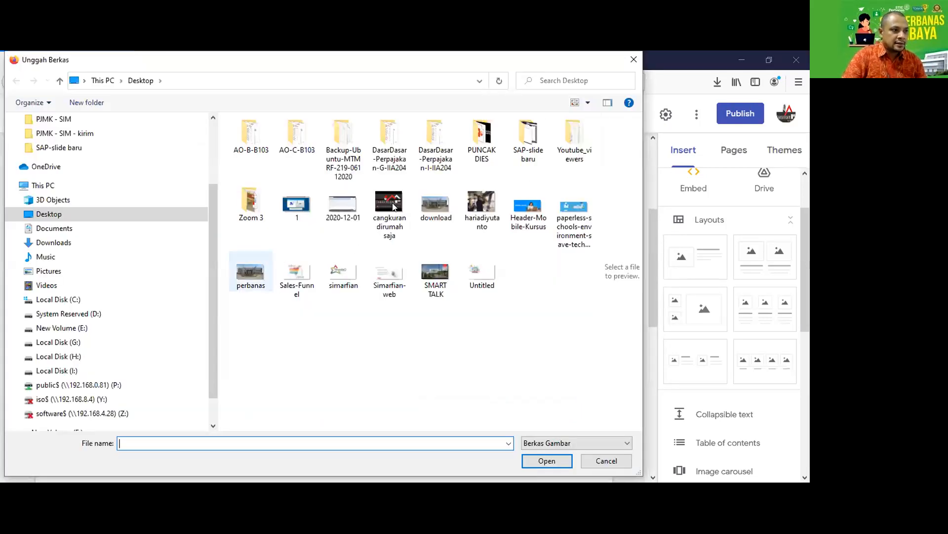
click(391, 202)
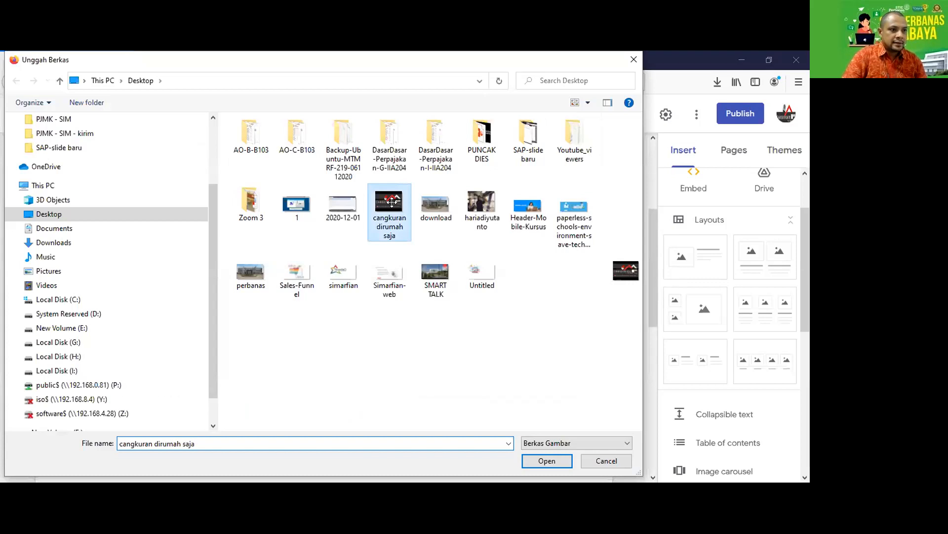
double_click(391, 202)
click(161, 362)
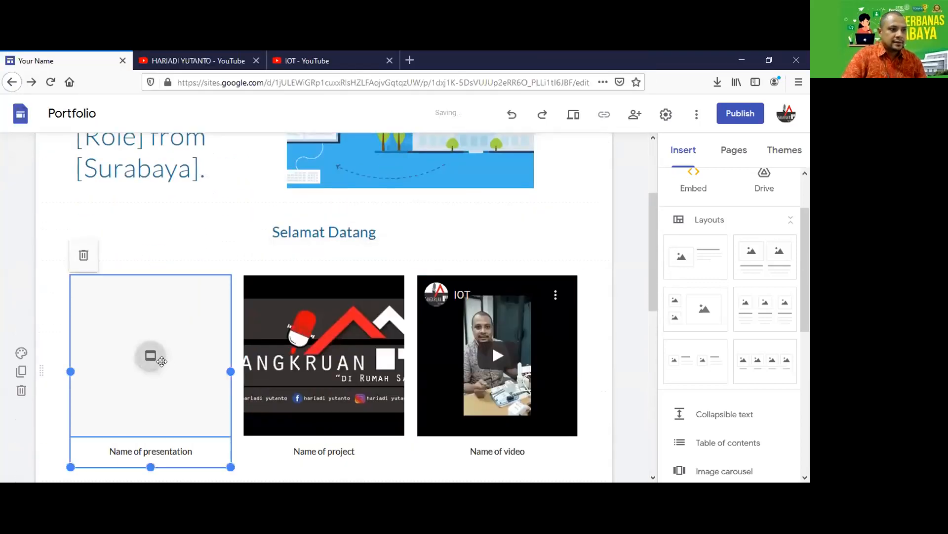
click(84, 255)
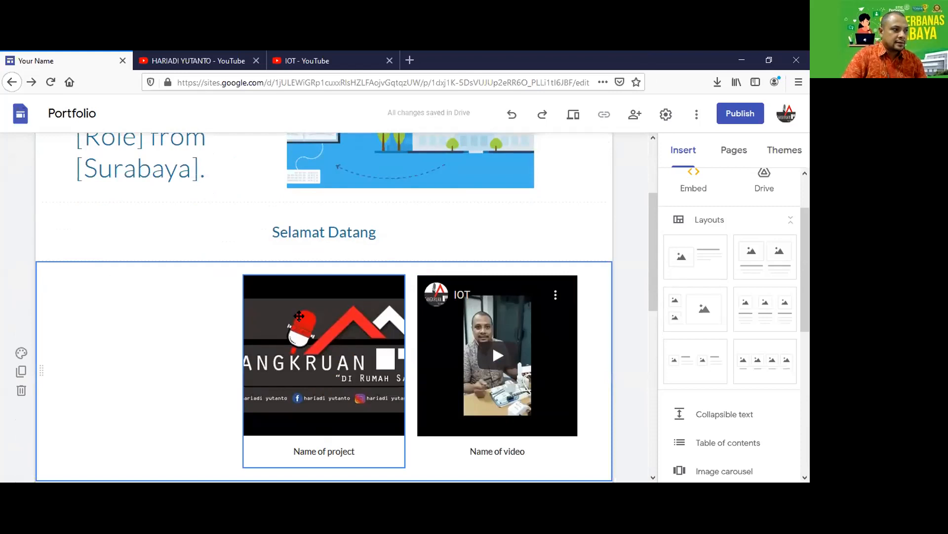
Delete the empty three-tile section below the video row.
scroll(299, 316, down, 6)
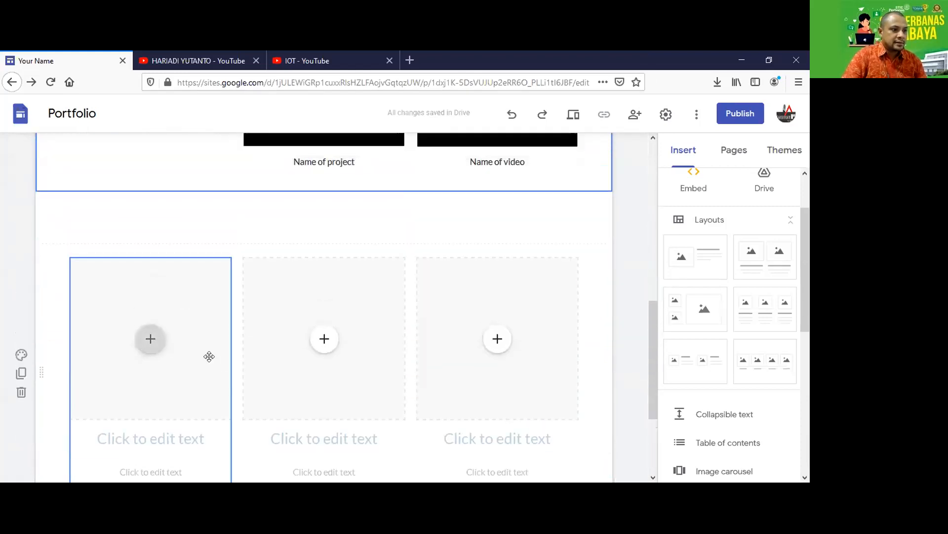
click(20, 409)
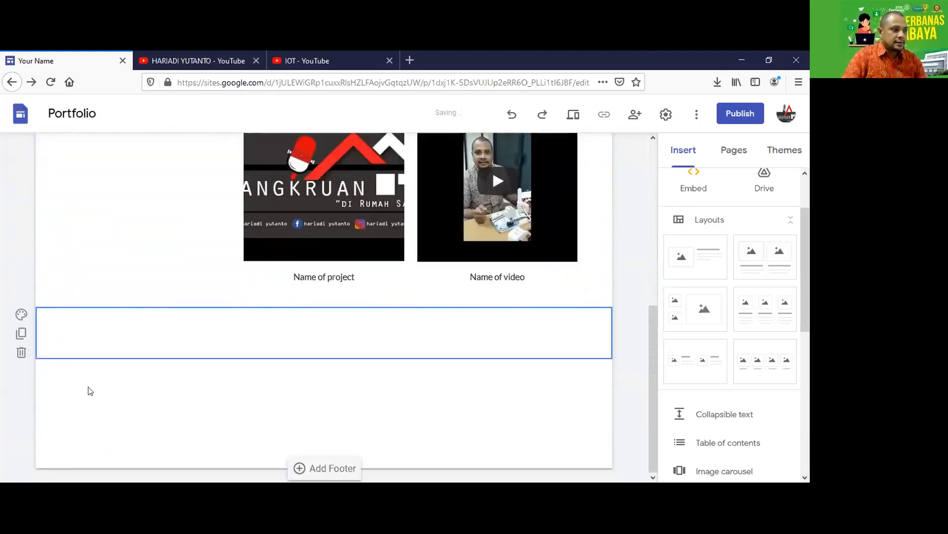
scroll(99, 389, up, 5)
scroll(107, 388, down, 3)
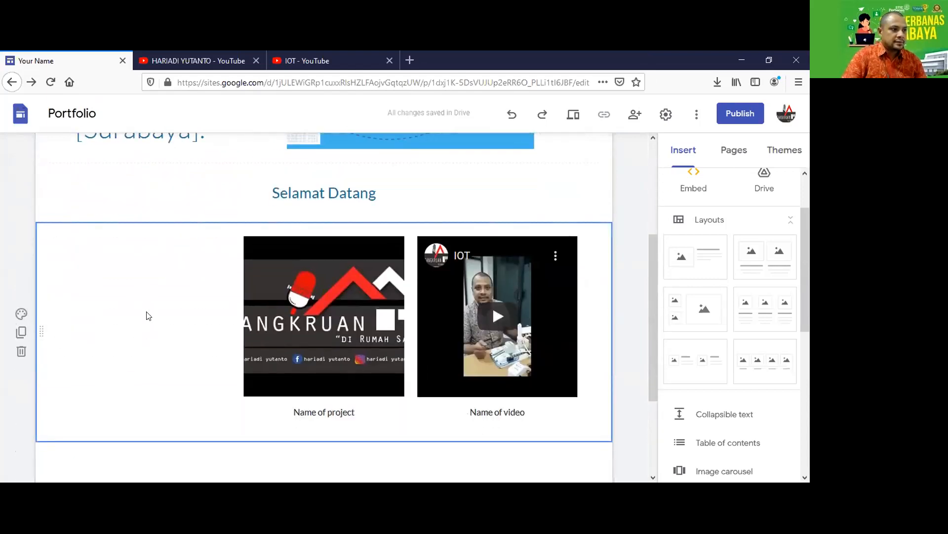
scroll(527, 319, down, 3)
Add an empty text box beneath the project and video tiles and select it.
double_click(396, 335)
scroll(610, 388, up, 3)
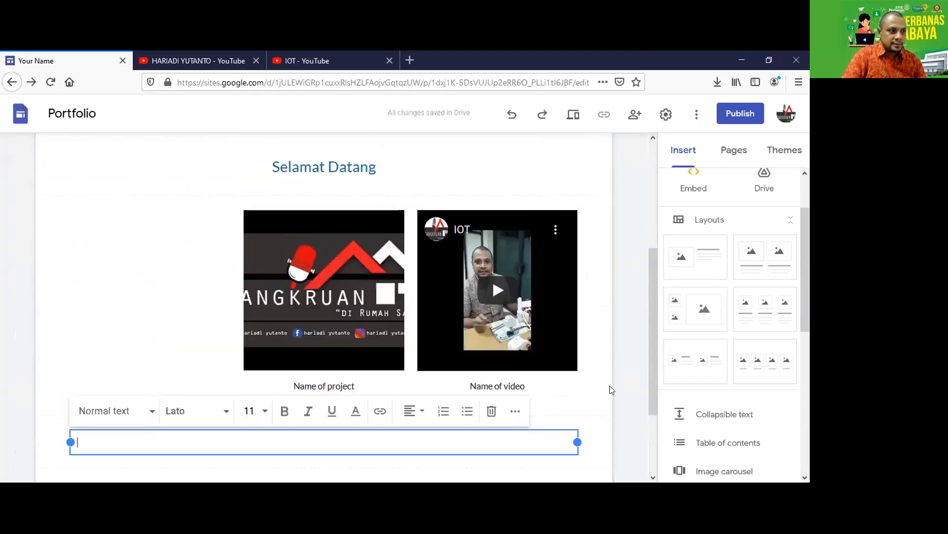
scroll(681, 349, up, 2)
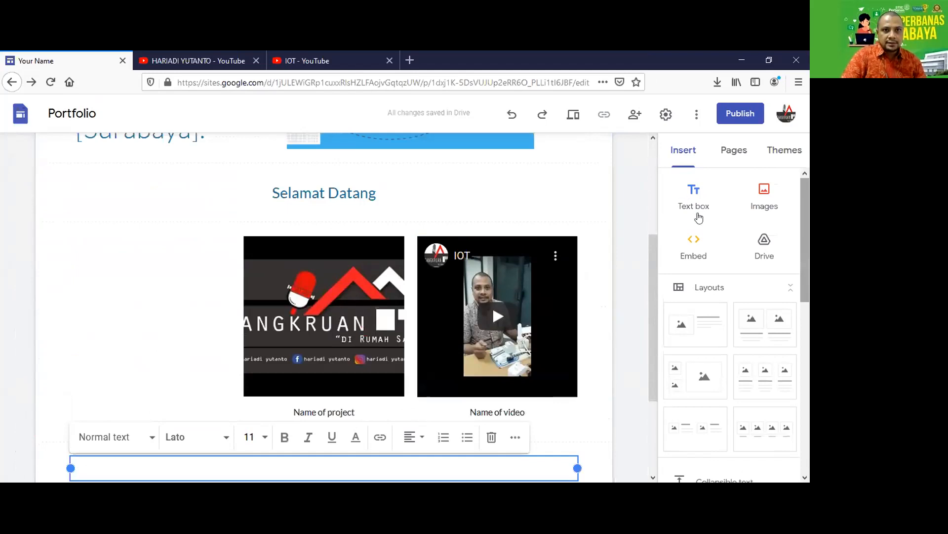
click(730, 162)
scroll(713, 196, down, 2)
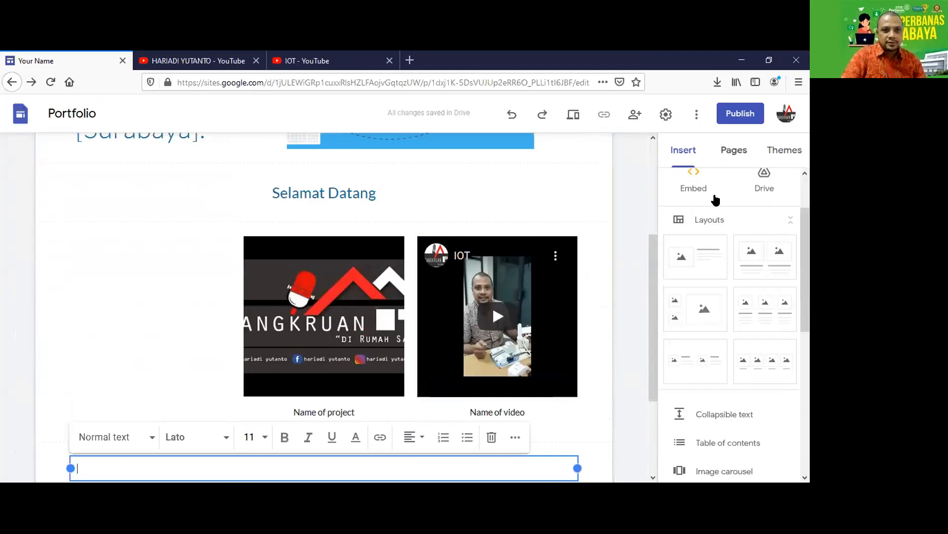
click(687, 154)
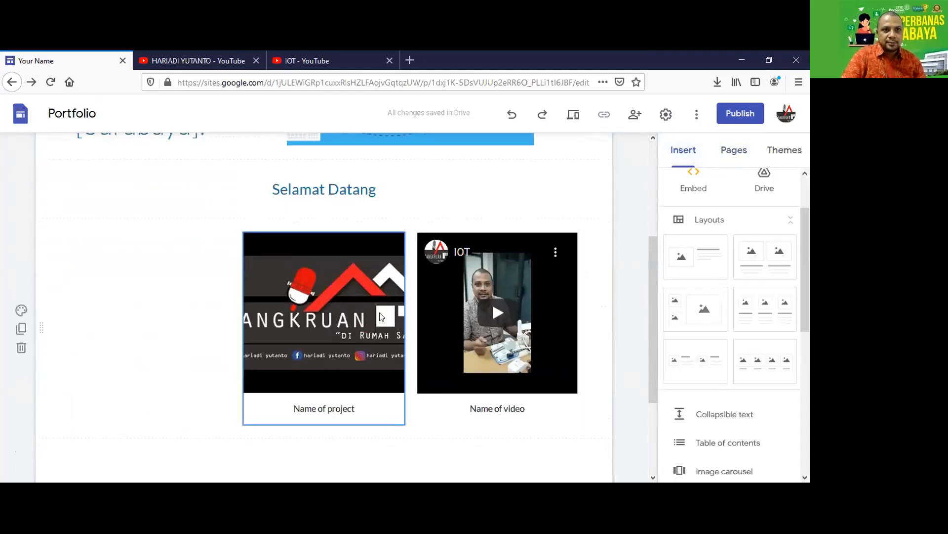
scroll(242, 329, down, 3)
click(224, 325)
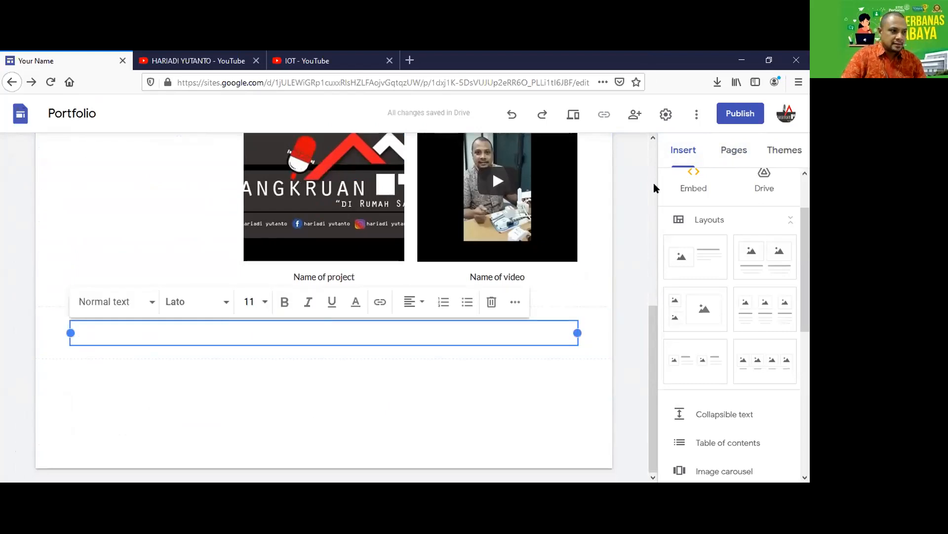
Add a text box below the tiles reading 'Call to Action :'.
scroll(708, 189, up, 2)
click(693, 196)
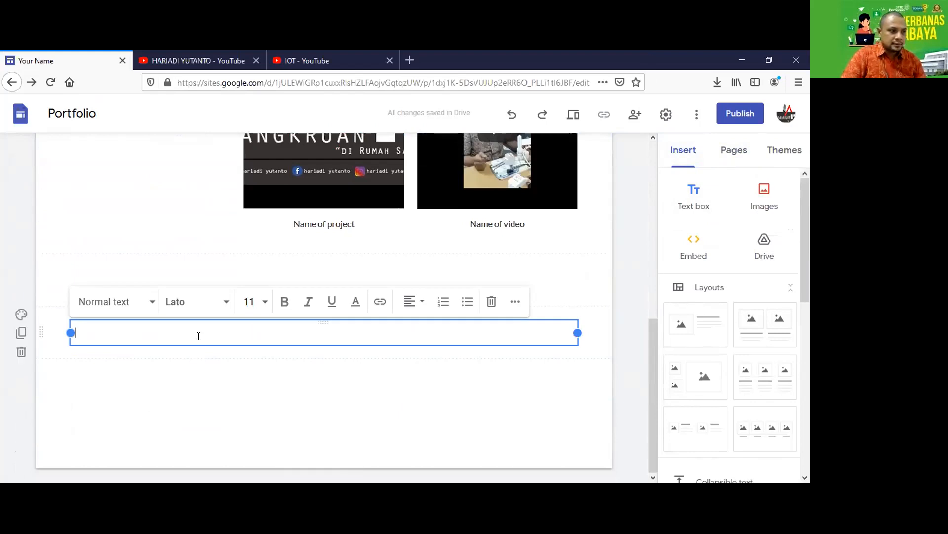
text(Call)
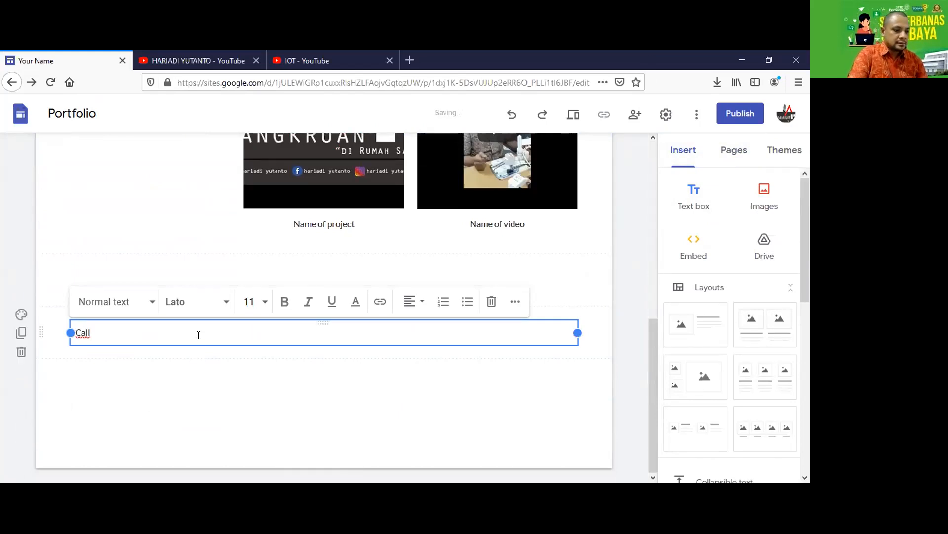
text( to Action)
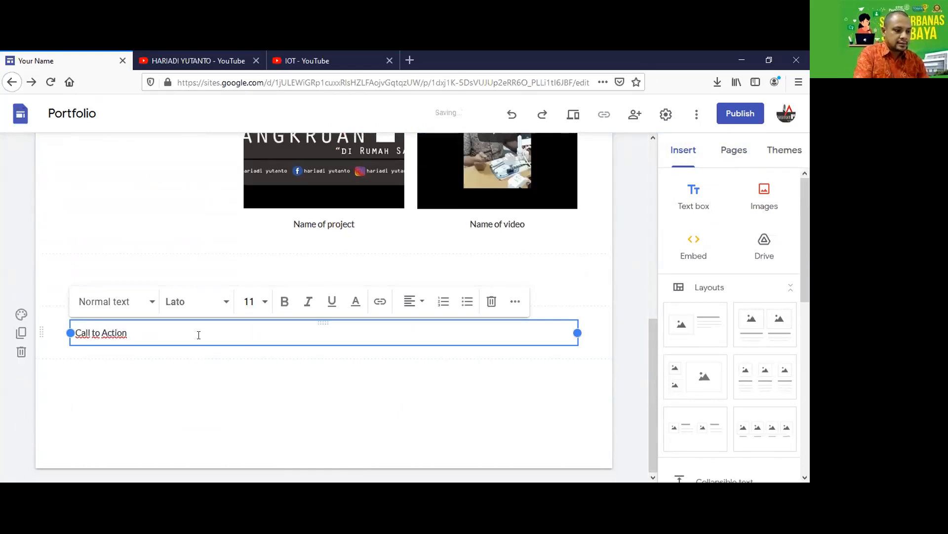
click(174, 377)
click(127, 331)
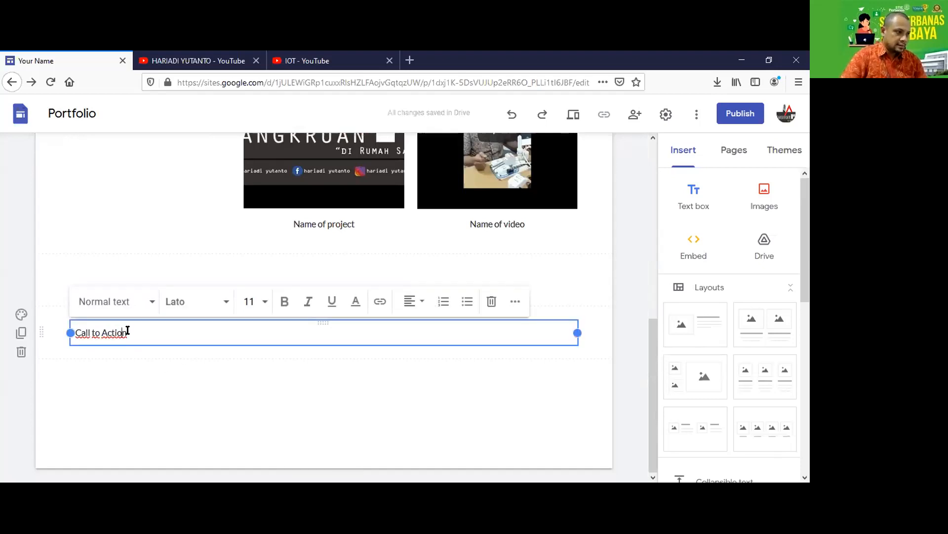
text(:)
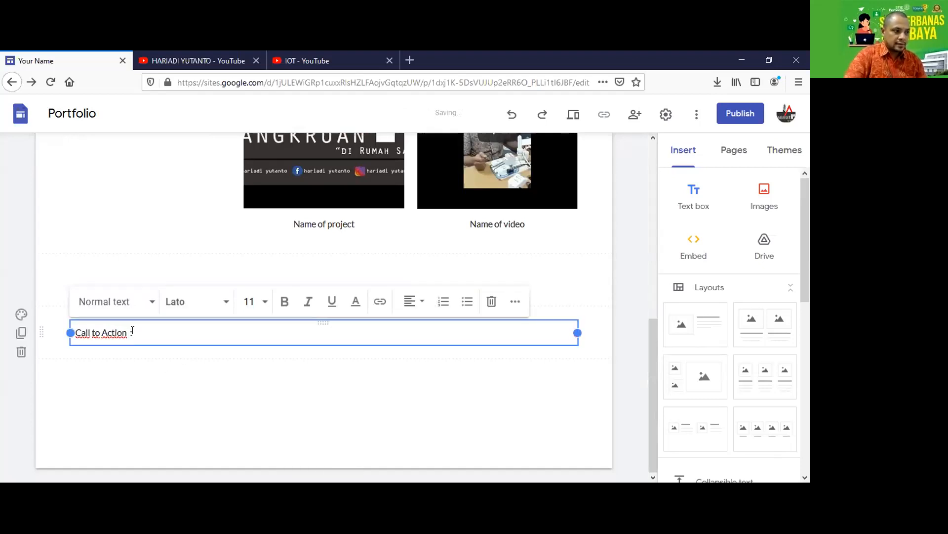
Start an Embed from the web, then open a fresh browser tab.
click(691, 244)
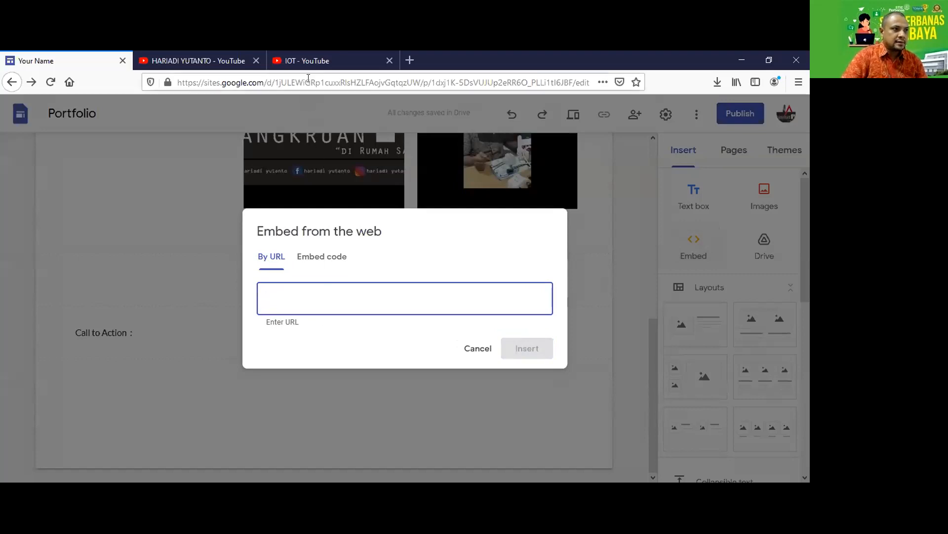
click(315, 61)
click(409, 61)
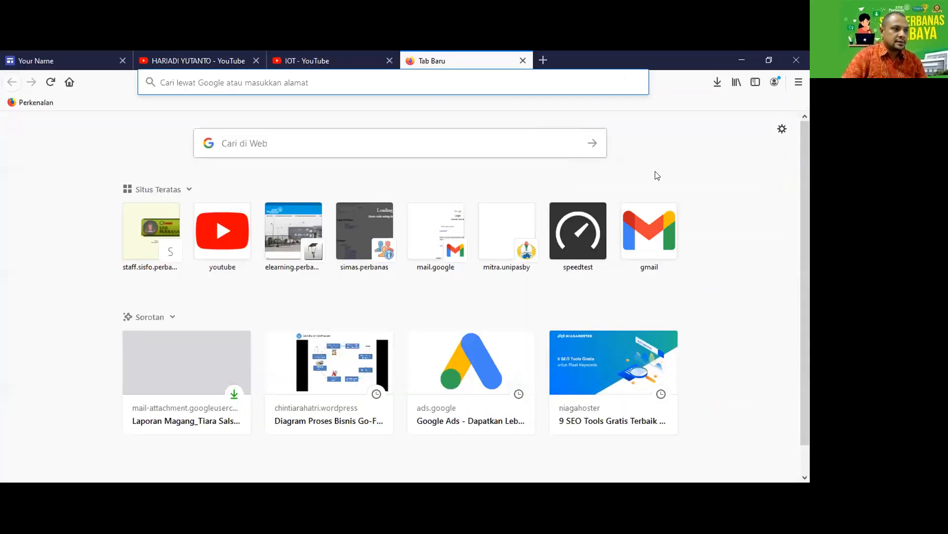
Go to Google and search for 'whatsapp link'.
text(google.com/)
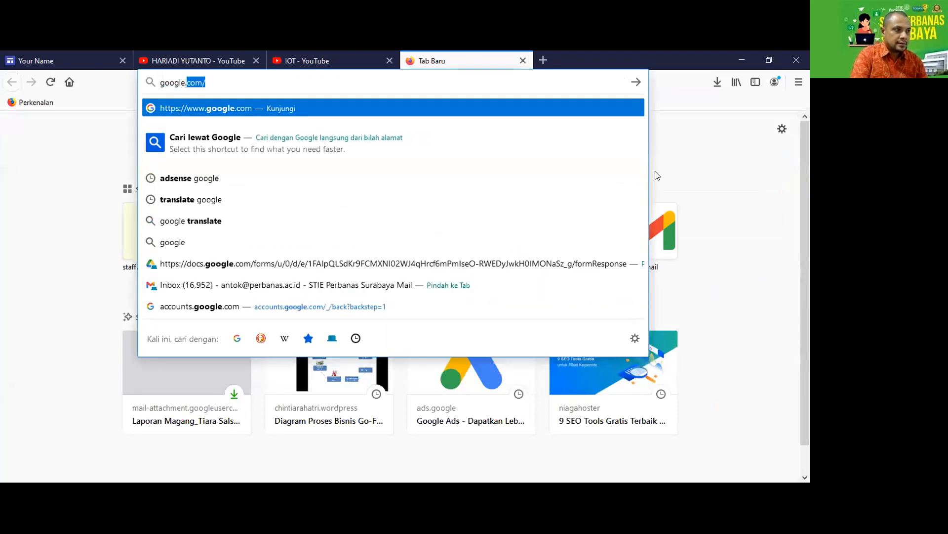
key(Return)
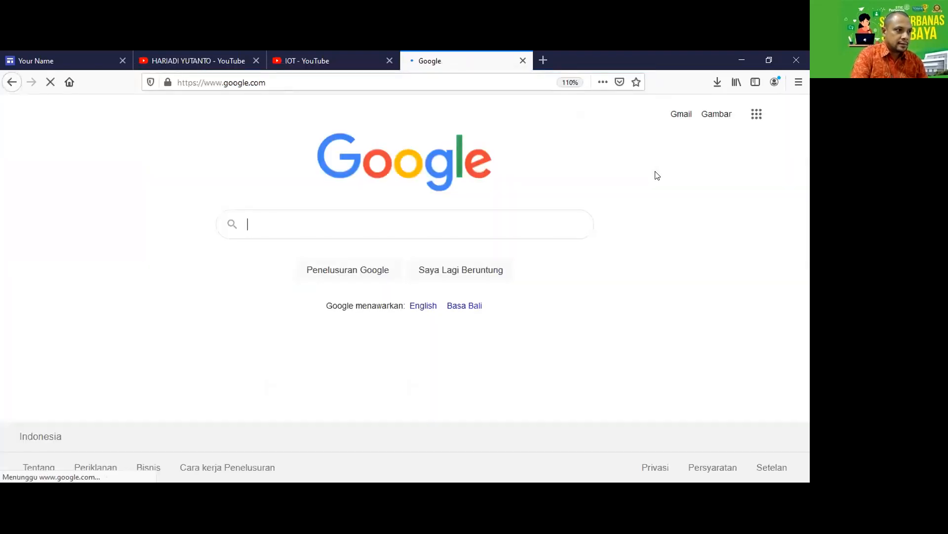
text(what)
key(Down)
key(Down)
text(me)
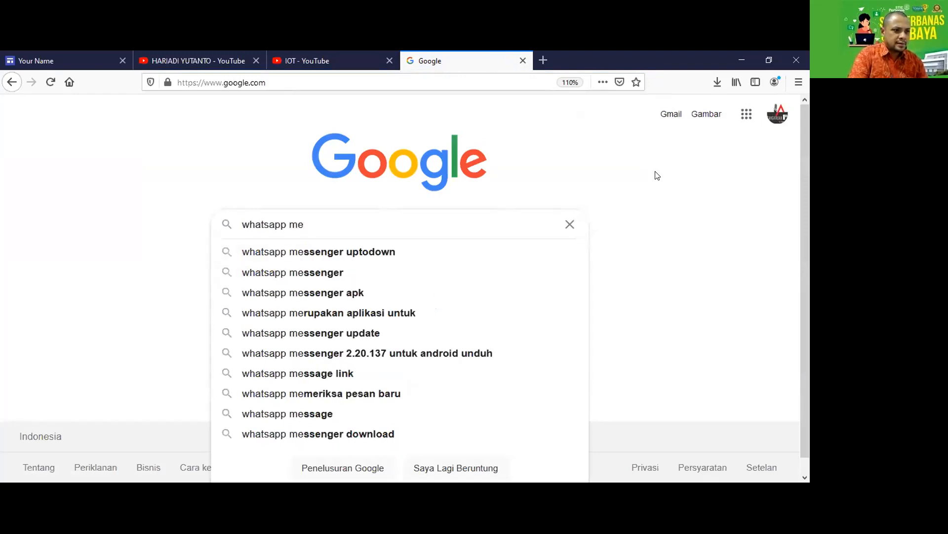
key(BackSpace)
key(BackSpace)
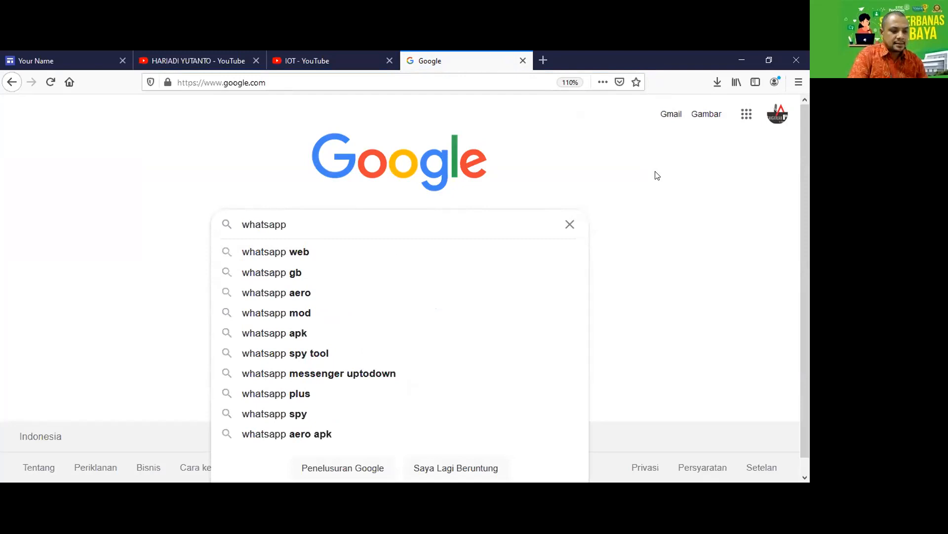
text(link)
key(Return)
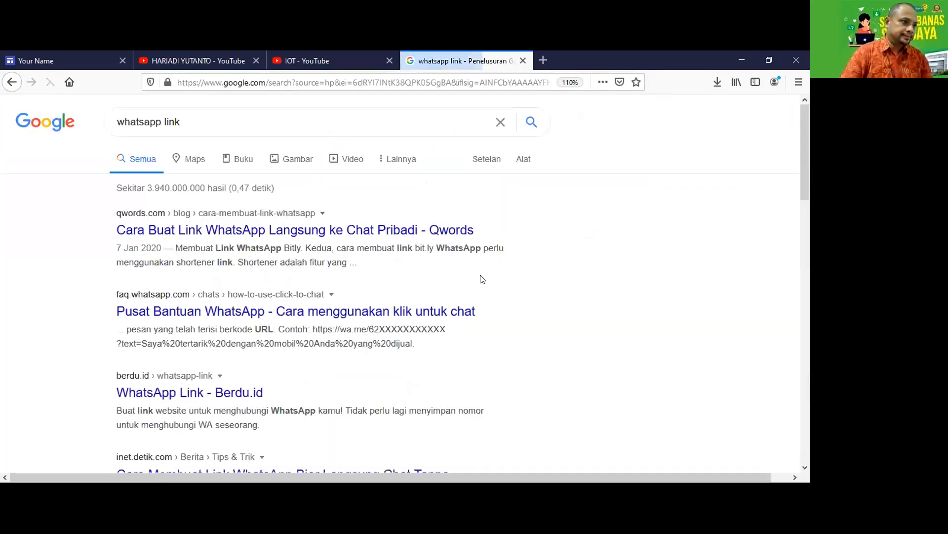
Open the 'WhatsApp Link - Berdu.id' result in a new tab and switch to it.
scroll(341, 298, down, 2)
right_click(263, 319)
click(272, 327)
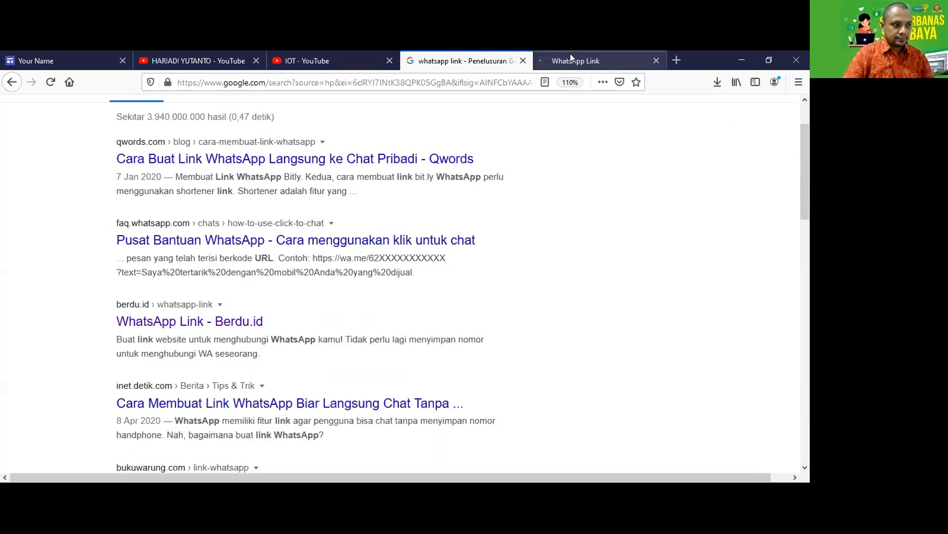
click(570, 53)
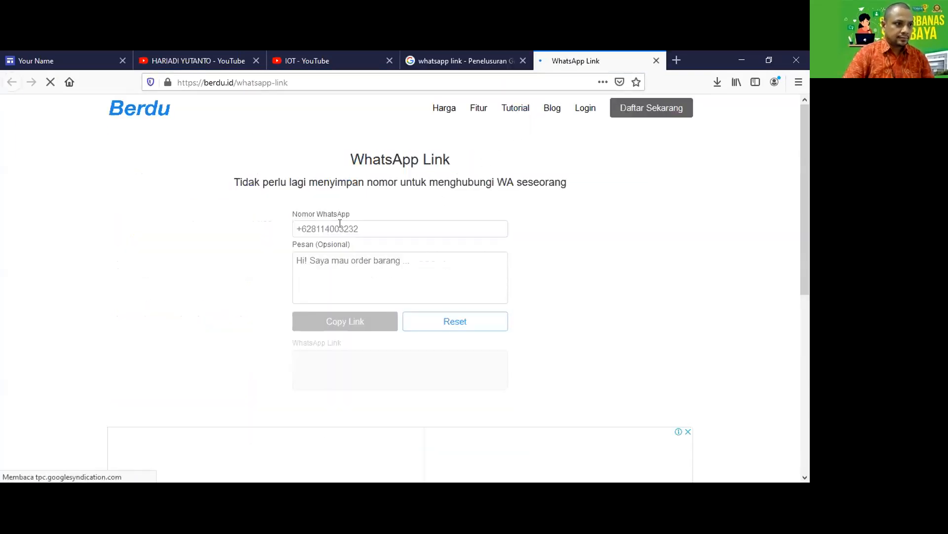
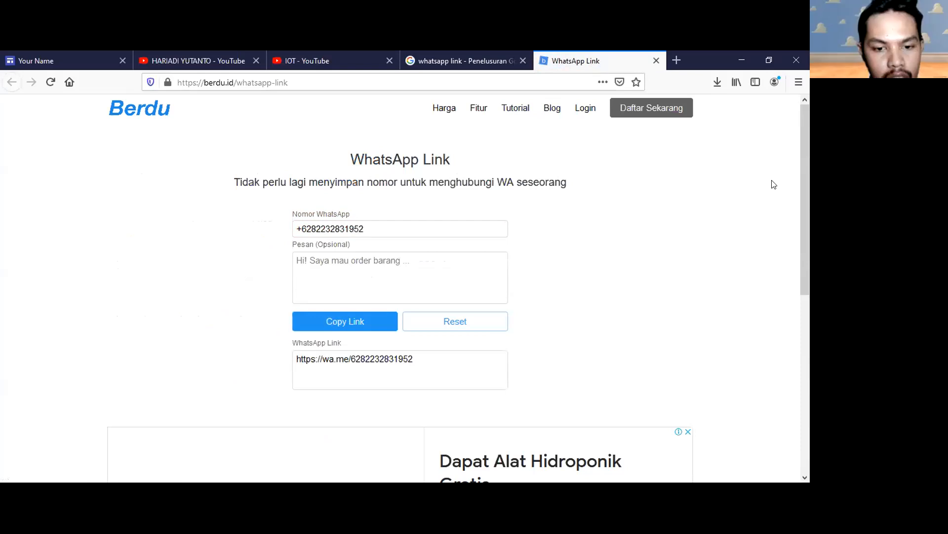
Enter the phone number in the Nomor WhatsApp field.
key(ctrl+a)
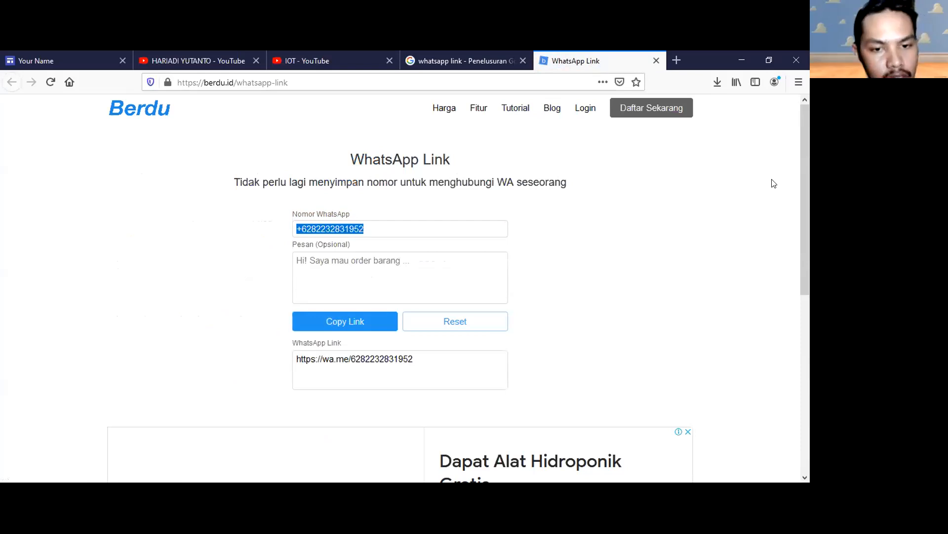
Add the message 'Hi, saya ingin berkenalan', copy the generated link, and return to Google Sites.
click(371, 259)
text(Hi)
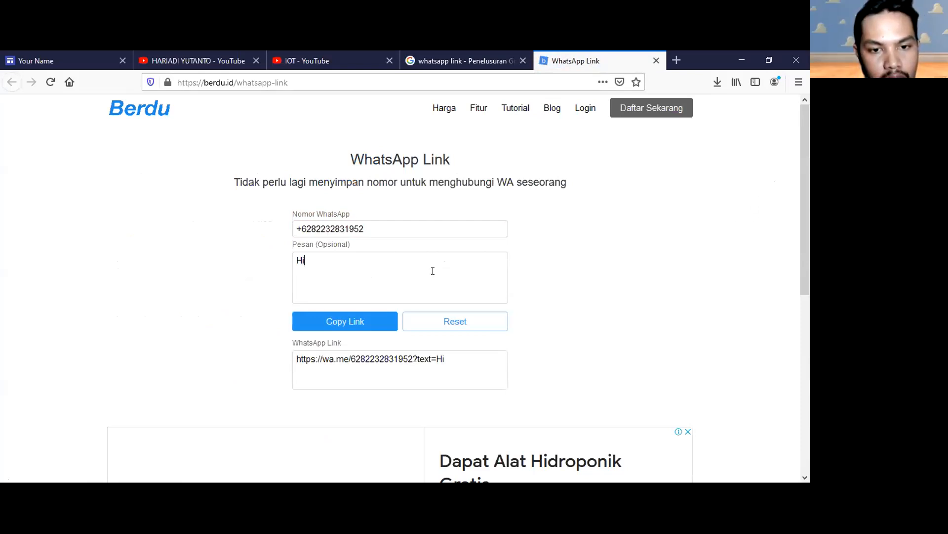
text(, saya)
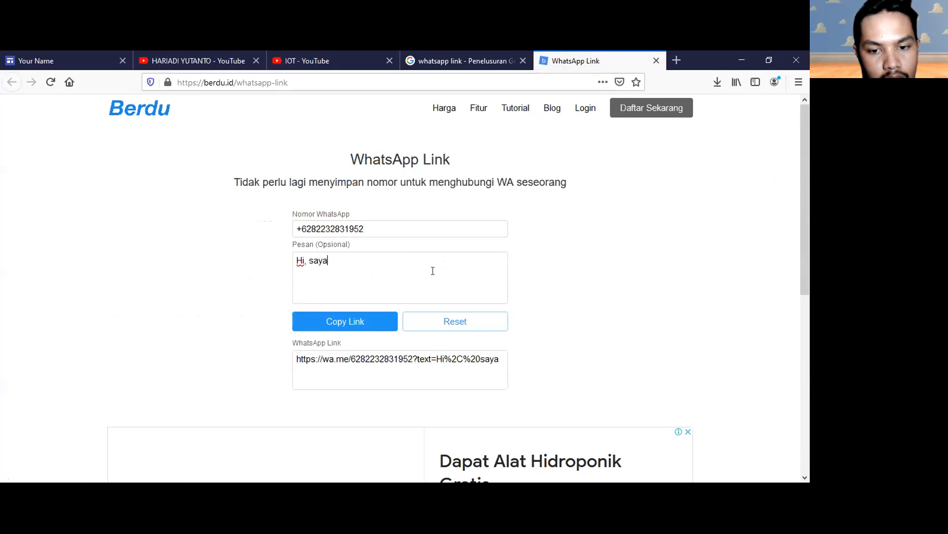
text( ingin berkenalan)
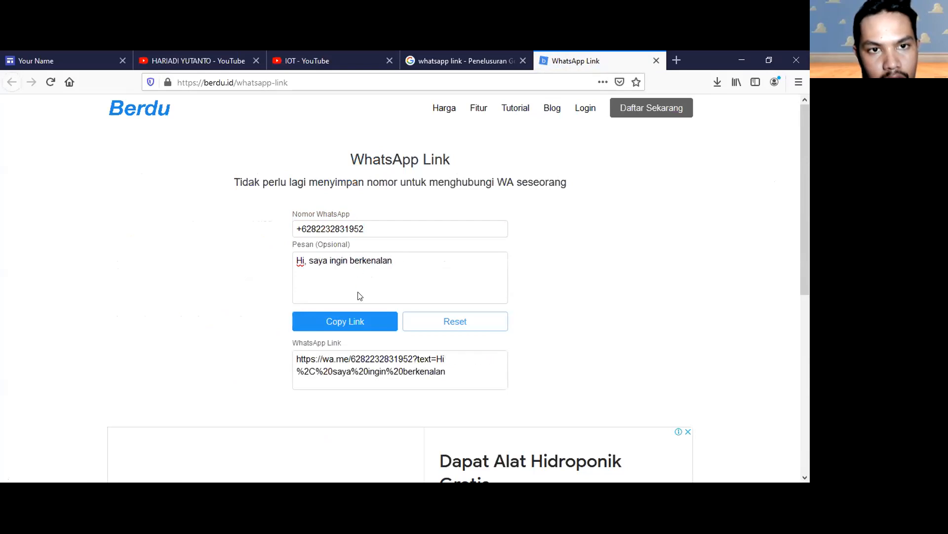
click(361, 320)
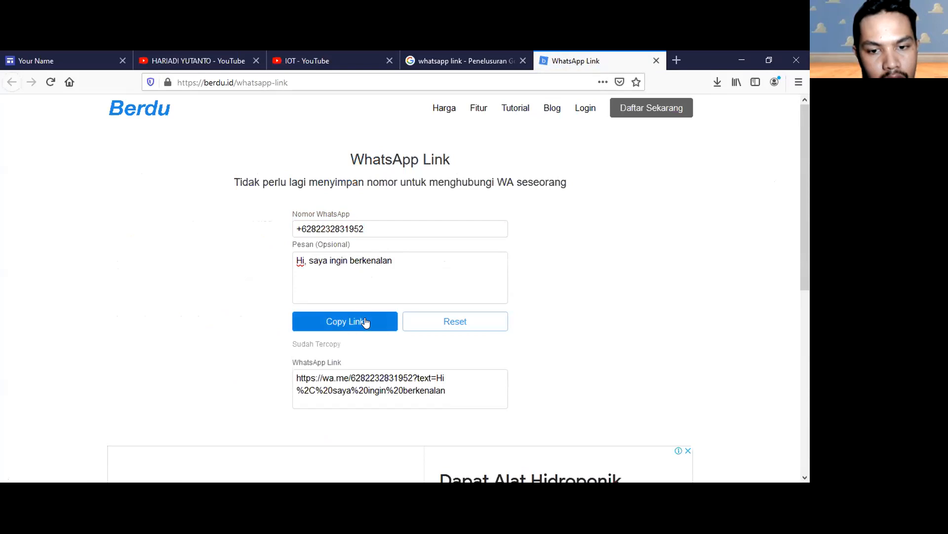
click(79, 60)
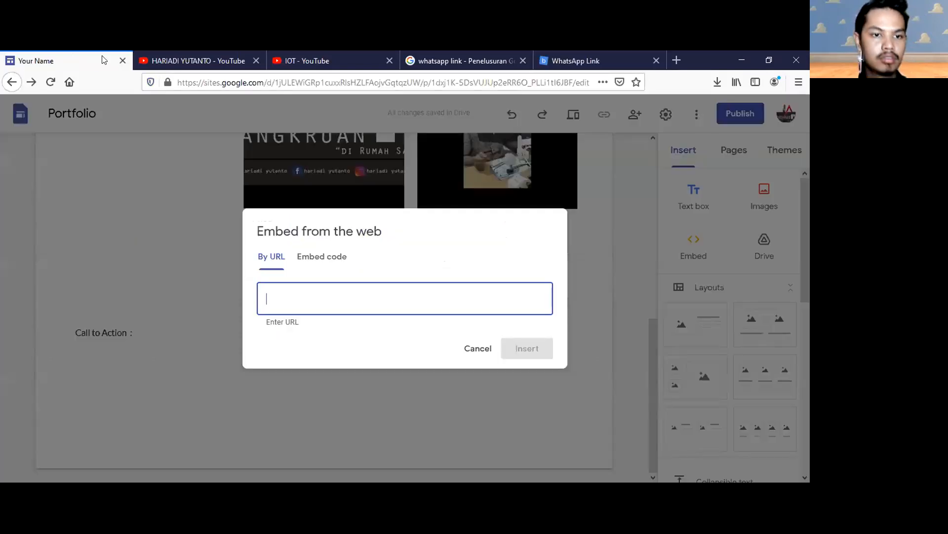
Paste the copied wa.me link into Embed from the web and insert the WhatsApp card.
key(ctrl+v)
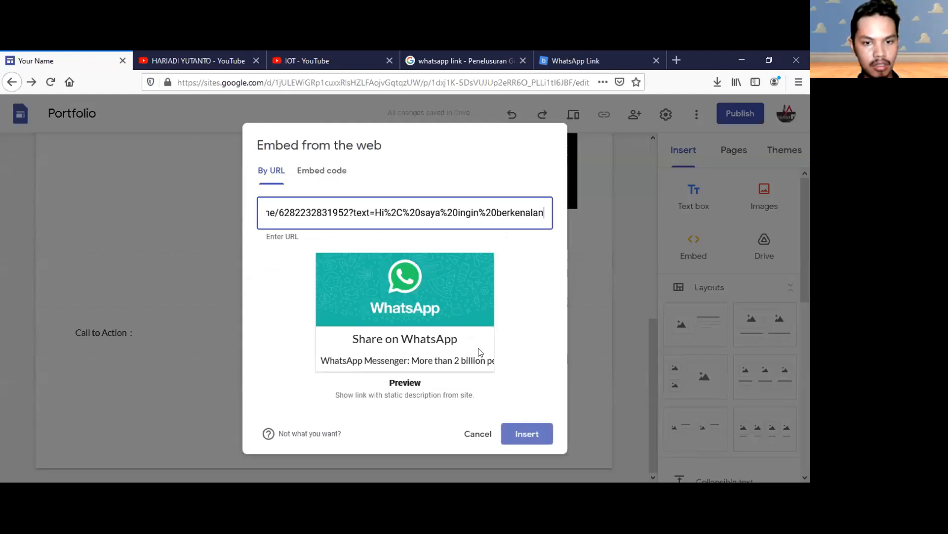
click(536, 434)
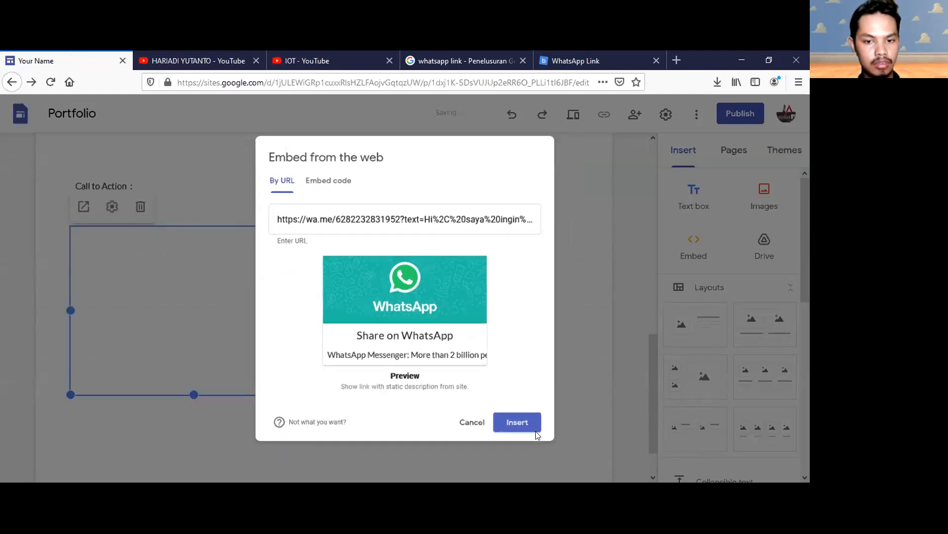
scroll(174, 321, up, 4)
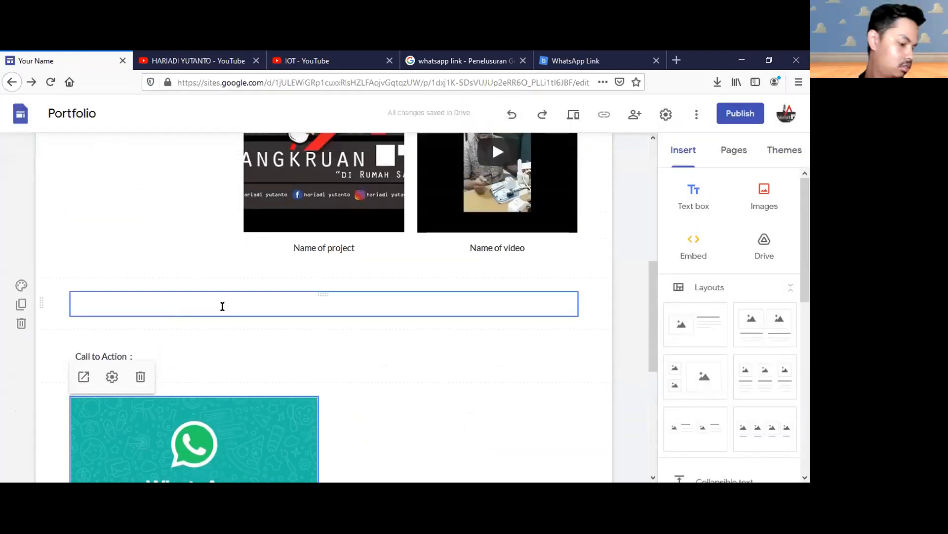
scroll(266, 321, down, 1)
scroll(266, 321, down, 5)
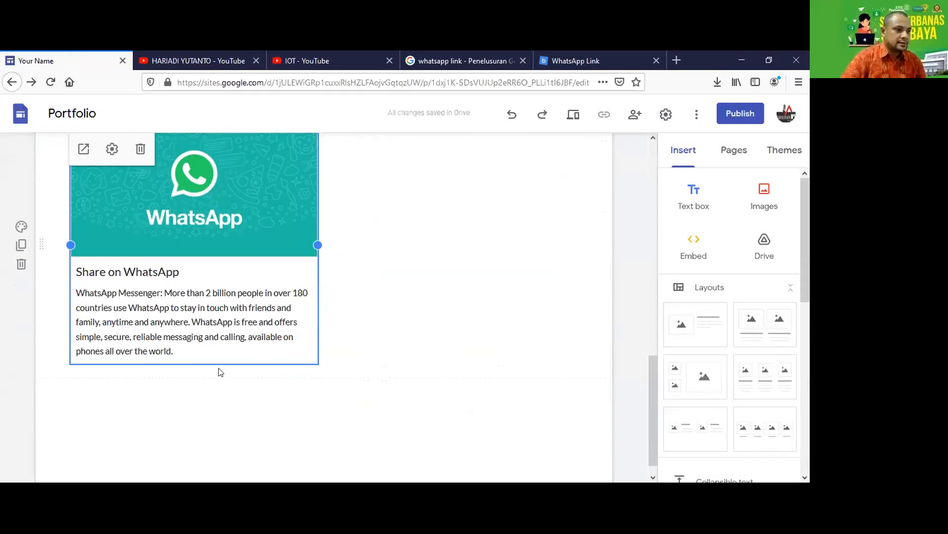
scroll(186, 283, up, 3)
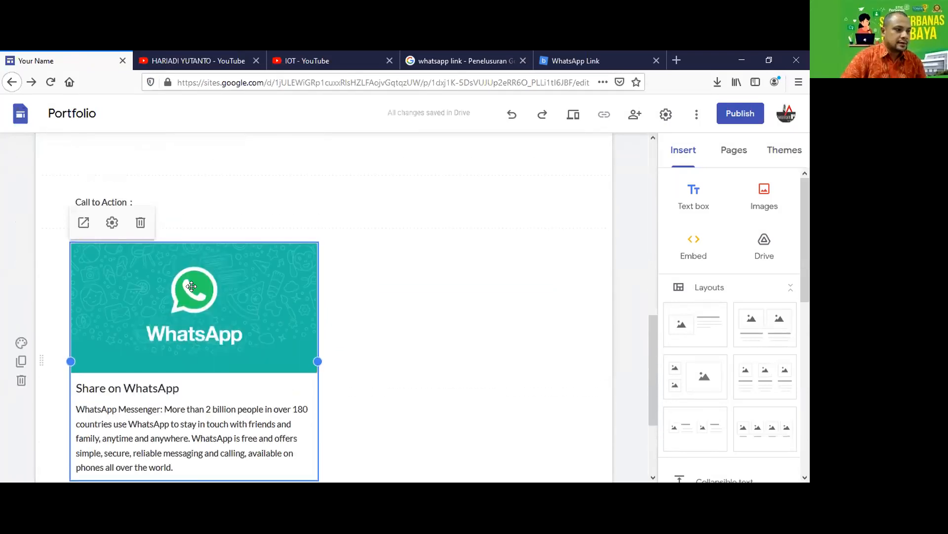
scroll(229, 301, up, 3)
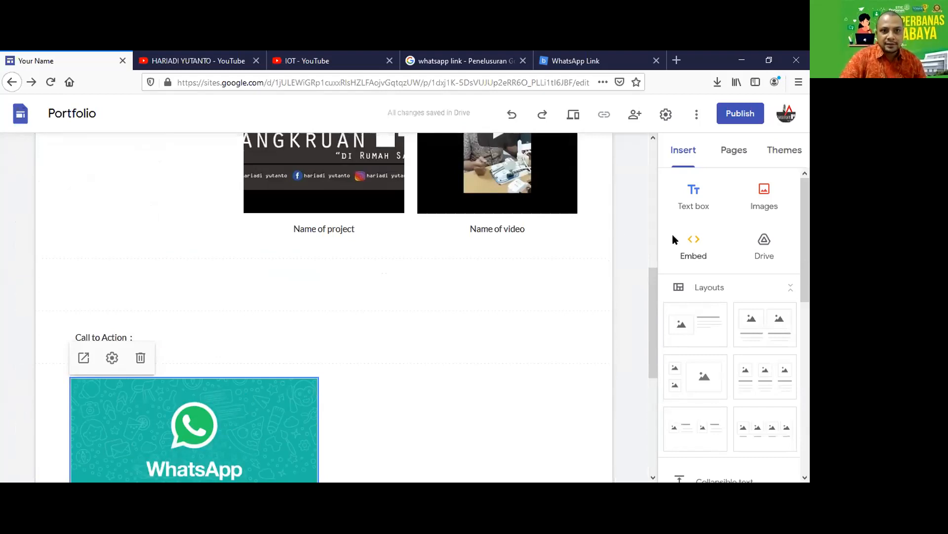
scroll(403, 376, up, 8)
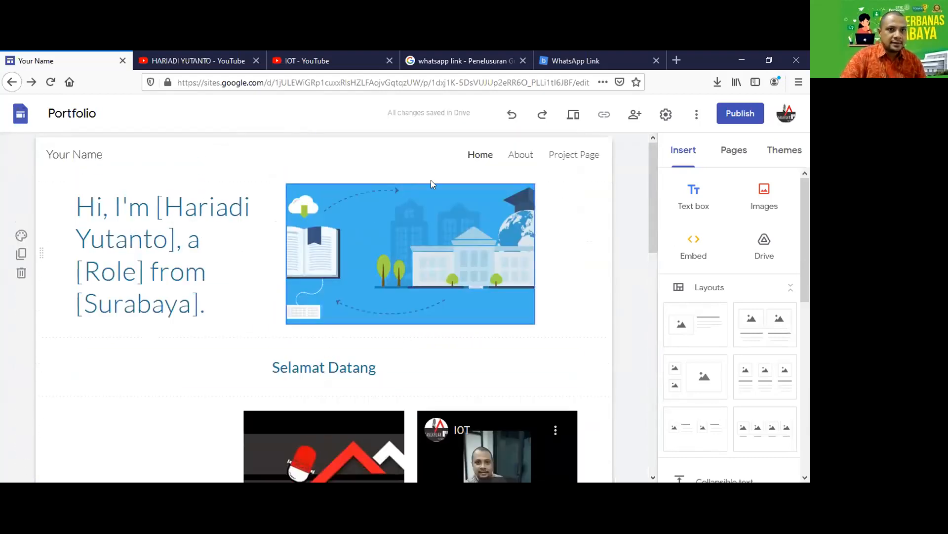
Retitle the hero banner 'Selamat Datang di Website'.
click(155, 230)
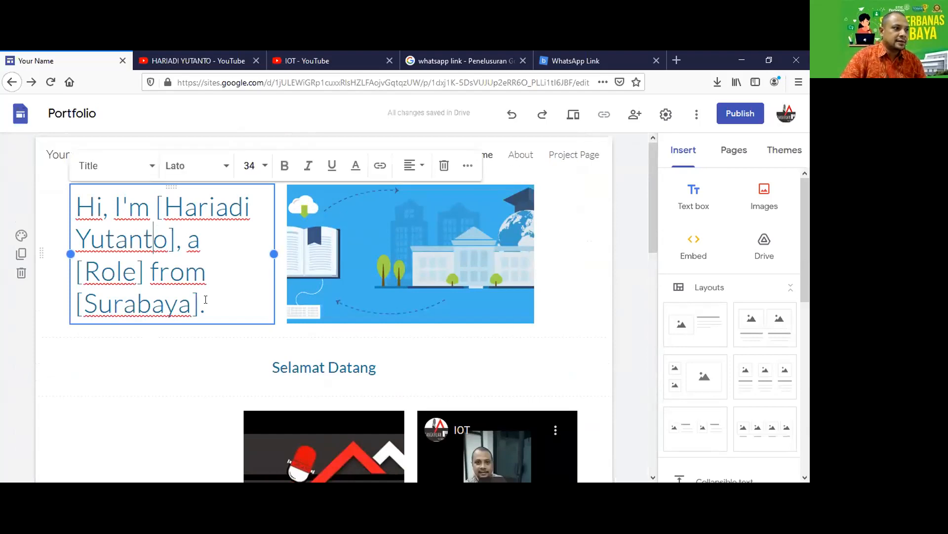
drag(106, 259, 80, 206)
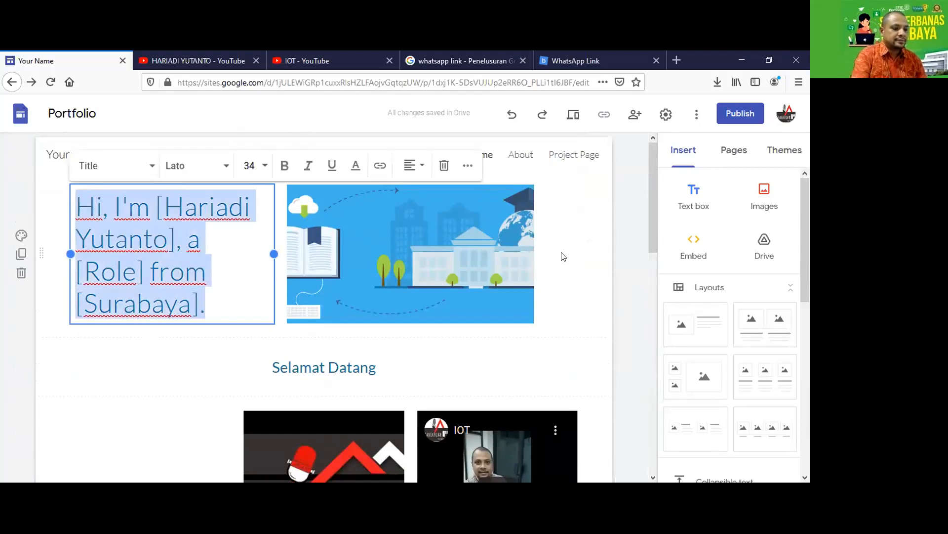
text(Selamat Datang di )
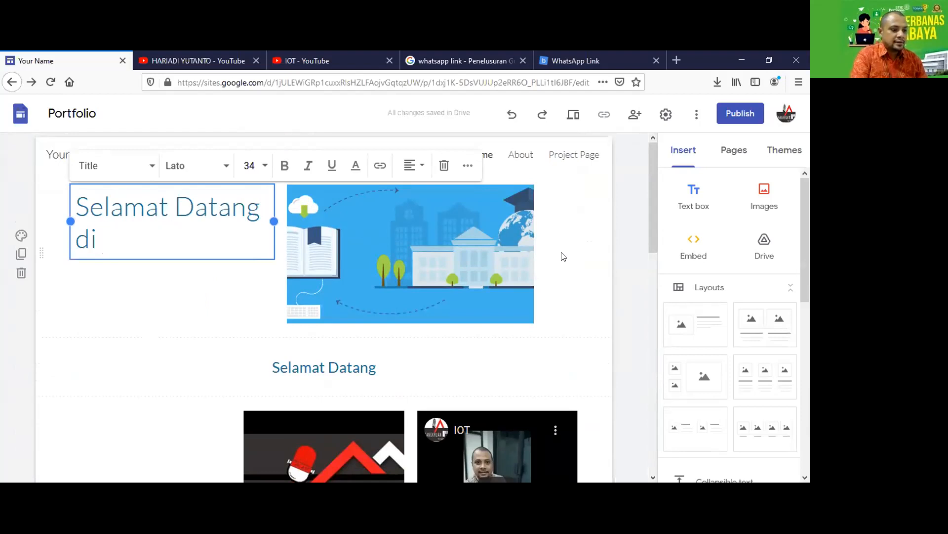
text(Web)
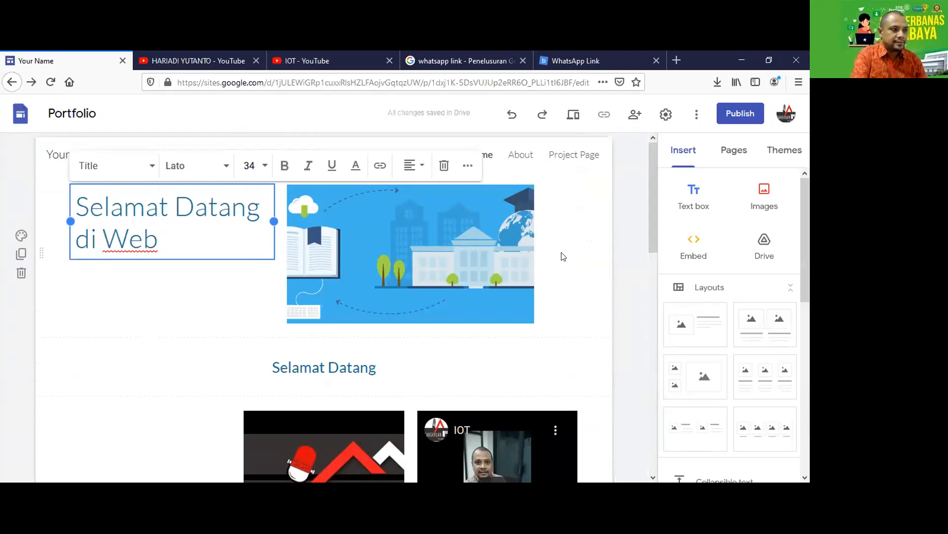
text(site)
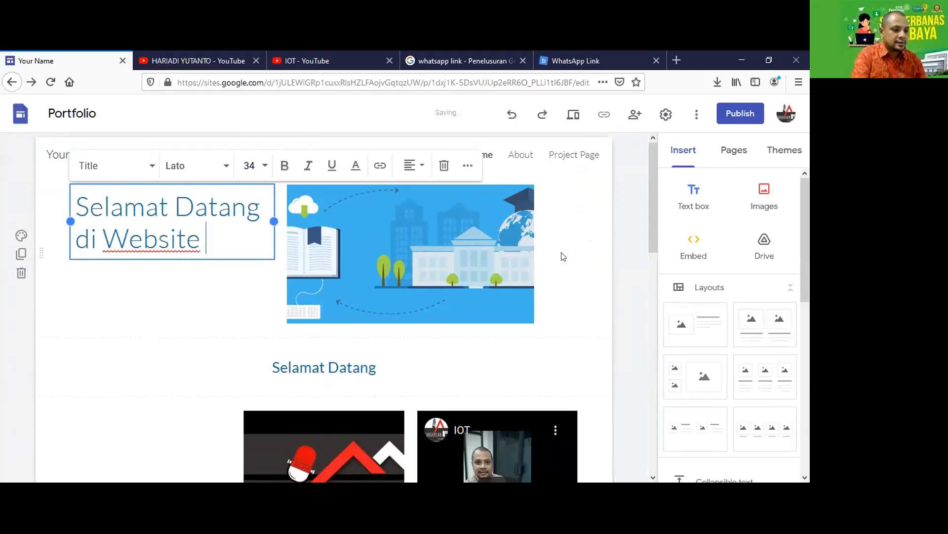
Replace the Selamat Datang heading text with the site owner's full name.
click(388, 370)
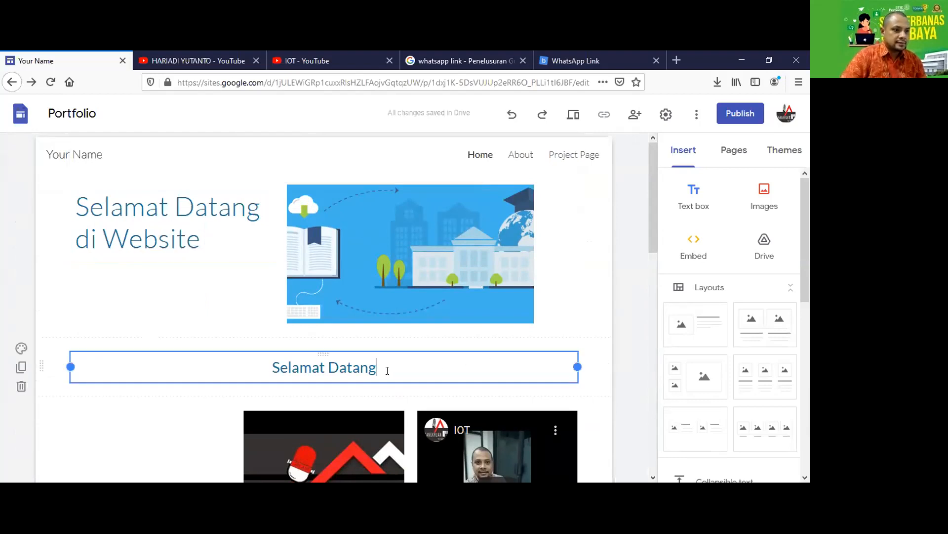
key(ctrl+a)
text(Hariadi Yutanto)
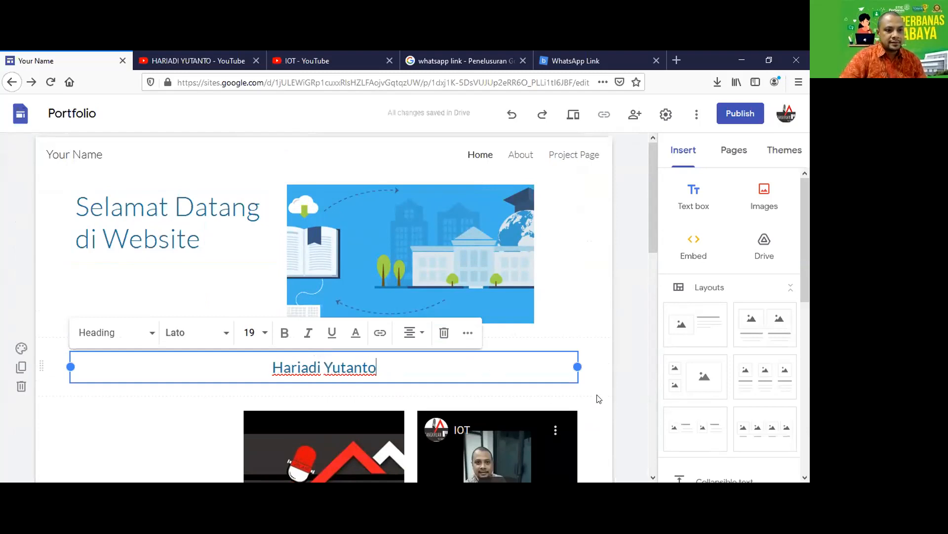
scroll(588, 392, down, 8)
scroll(583, 387, down, 4)
scroll(541, 381, up, 8)
scroll(500, 388, down, 8)
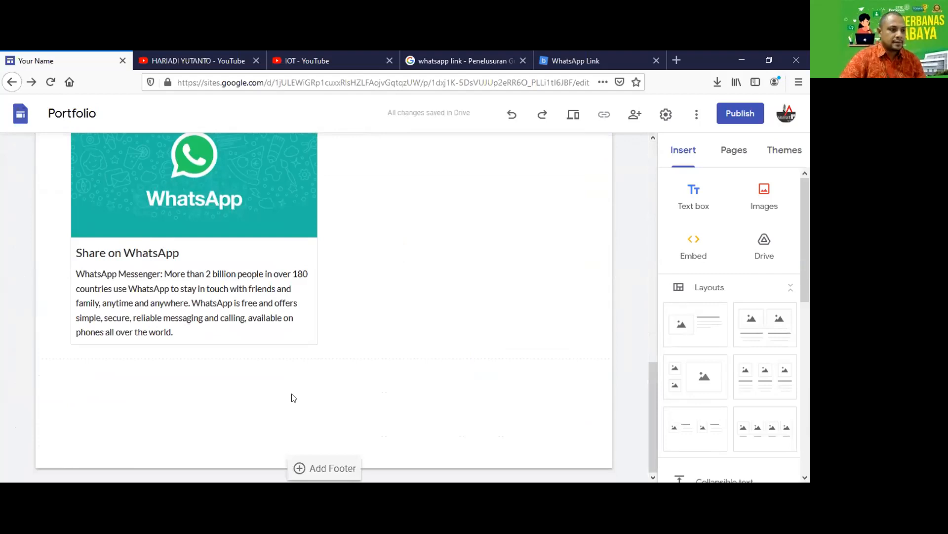
Delete the Call to Action section.
scroll(293, 398, up, 5)
right_click(196, 326)
click(196, 328)
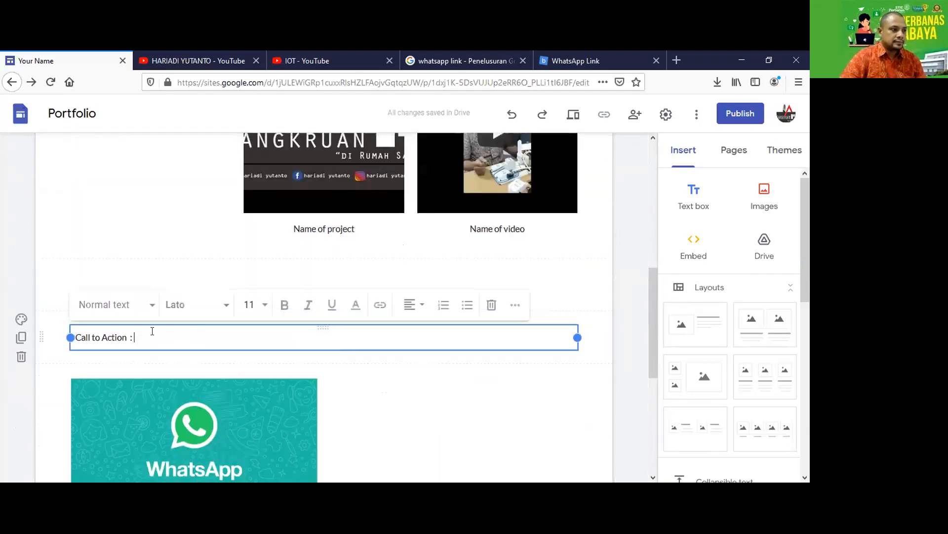
click(13, 361)
Add a page footer reading 'Copyright :' followed by the owner's name.
scroll(298, 430, down, 5)
click(307, 465)
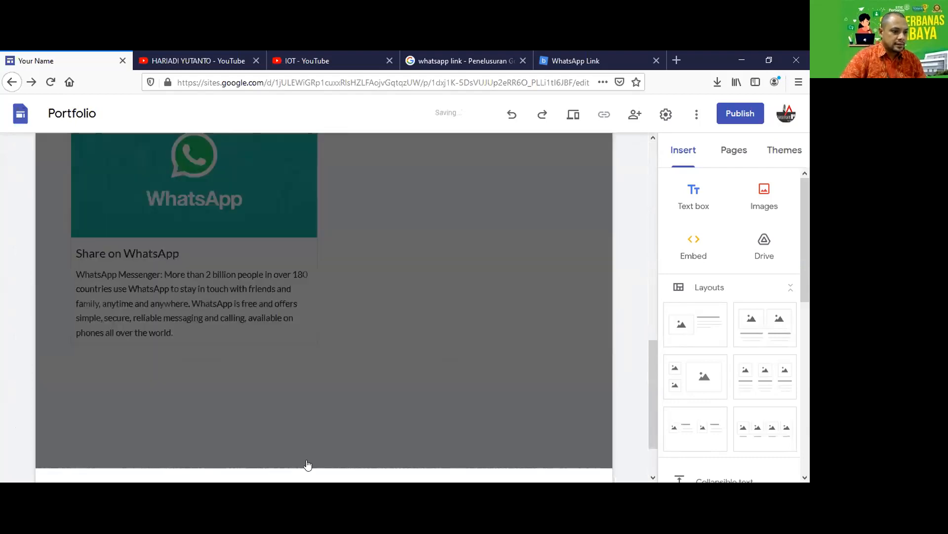
text(Cop)
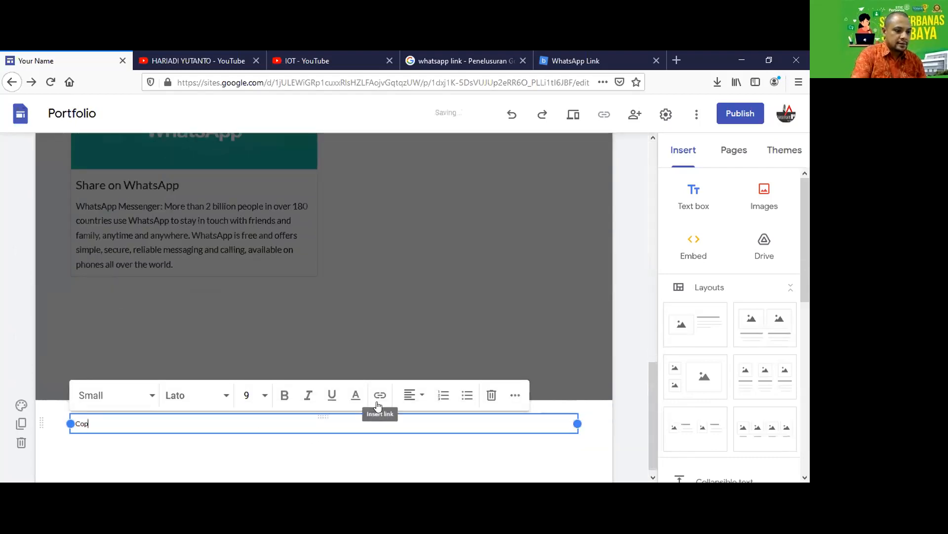
text(yright )
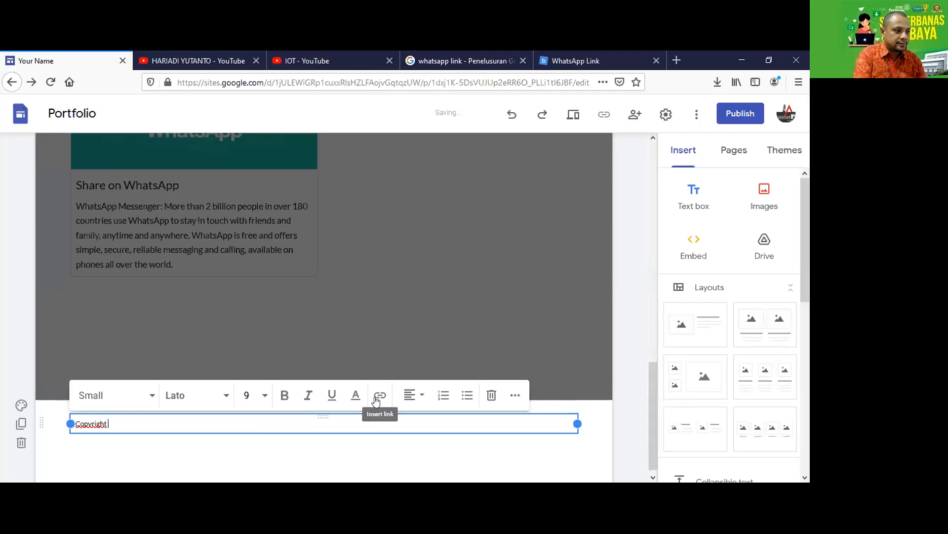
text(: hariadiyutanto)
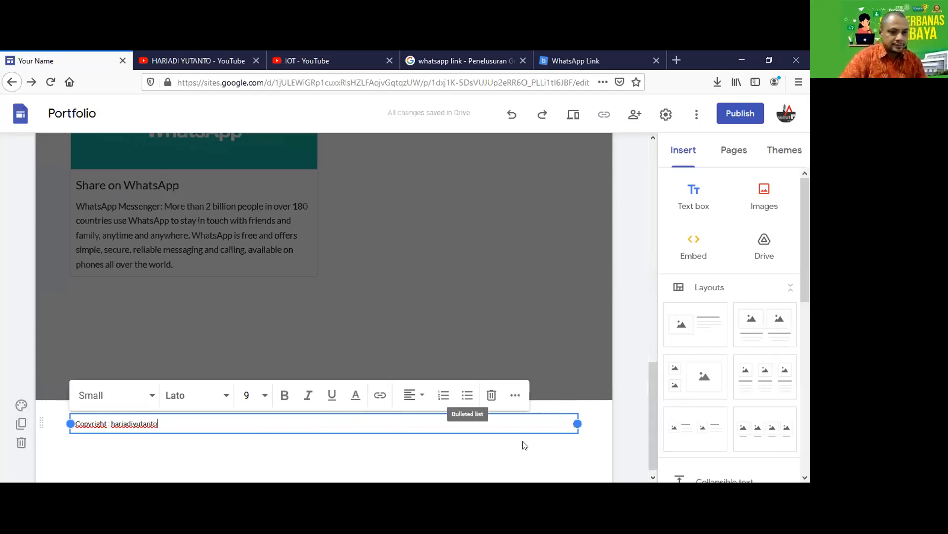
click(591, 458)
Center-align the copyright footer text.
click(151, 425)
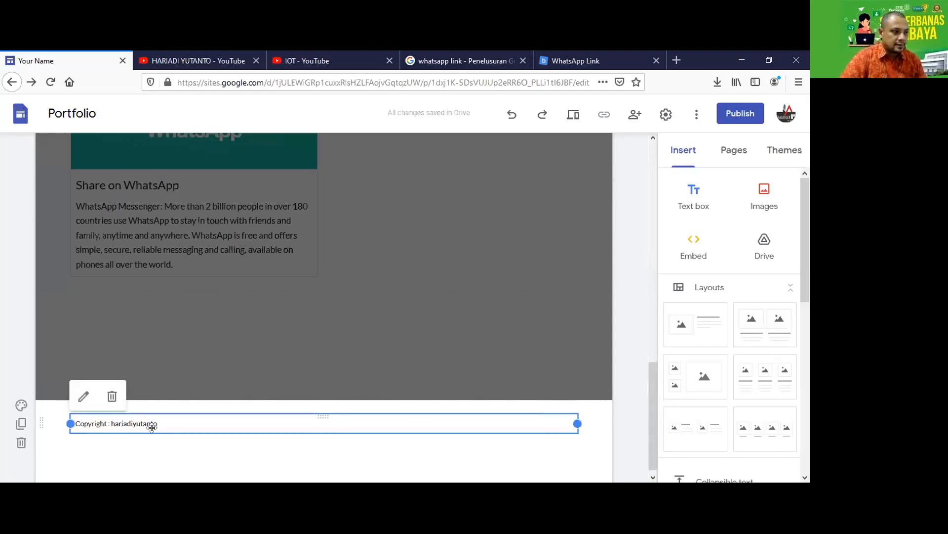
drag(160, 424, 96, 419)
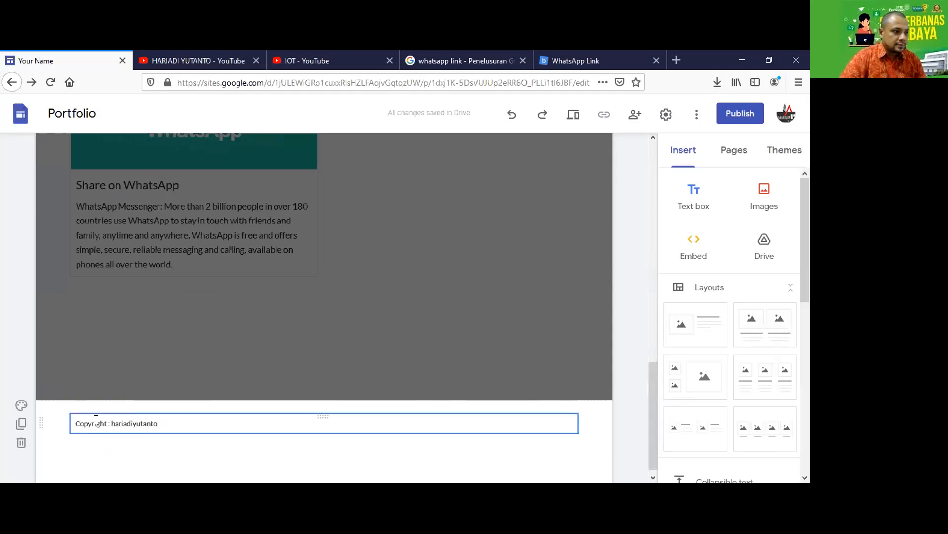
click(141, 418)
click(411, 395)
click(410, 429)
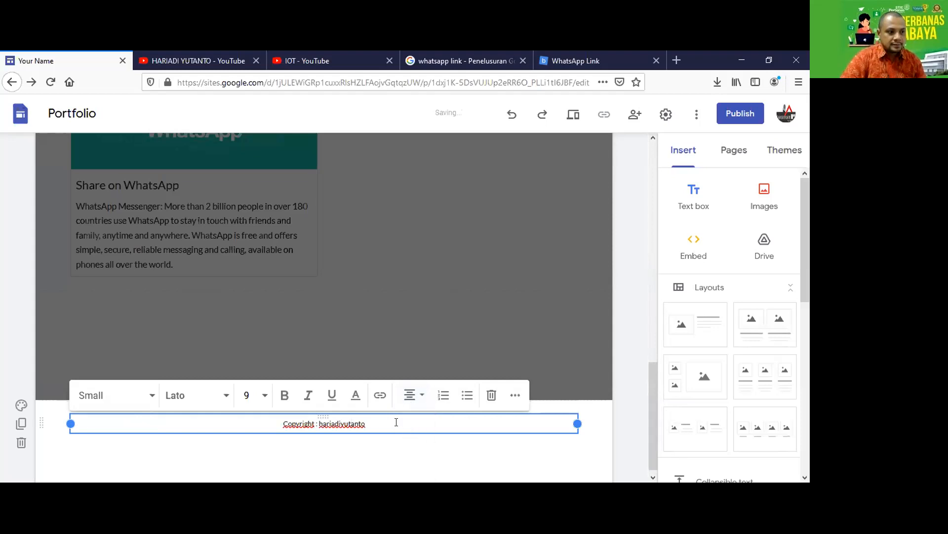
click(595, 457)
scroll(592, 362, up, 15)
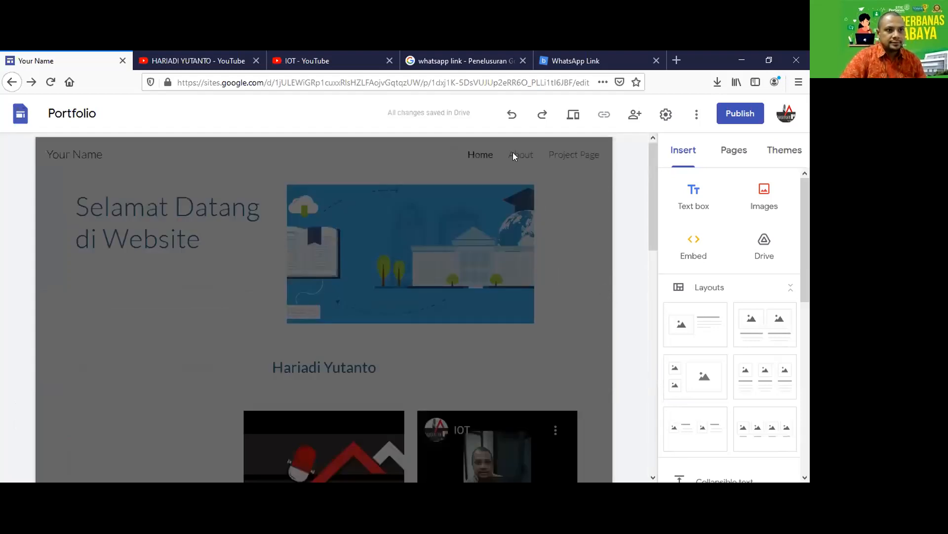
Publish the site after replacing the default web address with a personal site name.
click(743, 113)
double_click(305, 252)
text(hariadi)
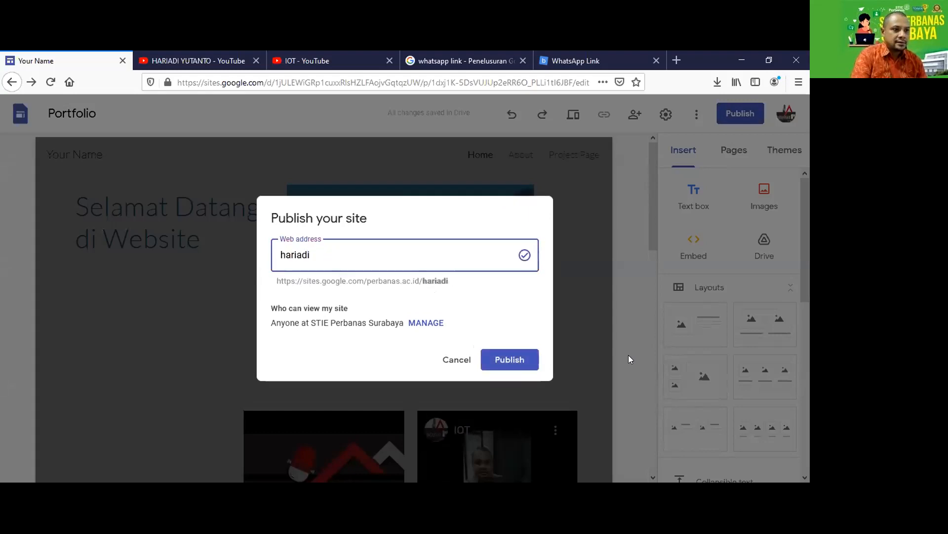
text(yutanto)
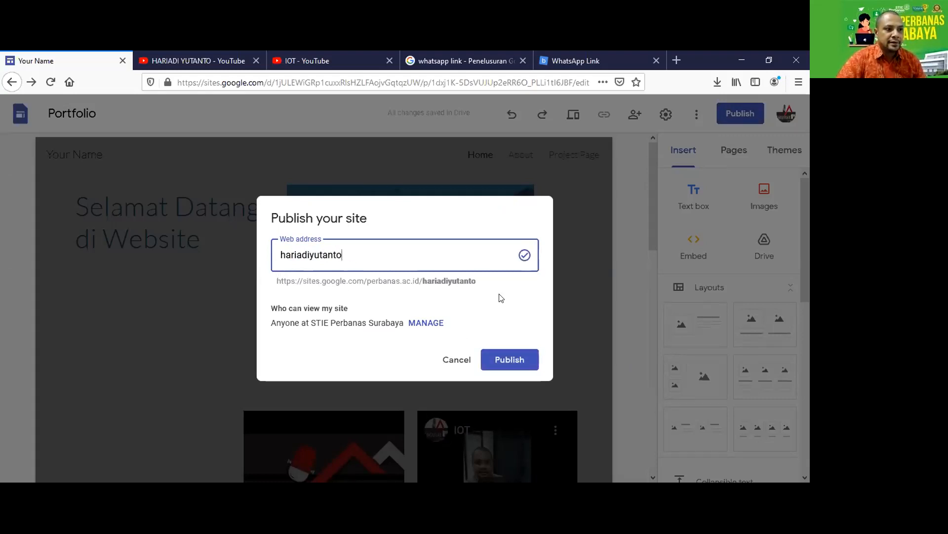
click(514, 358)
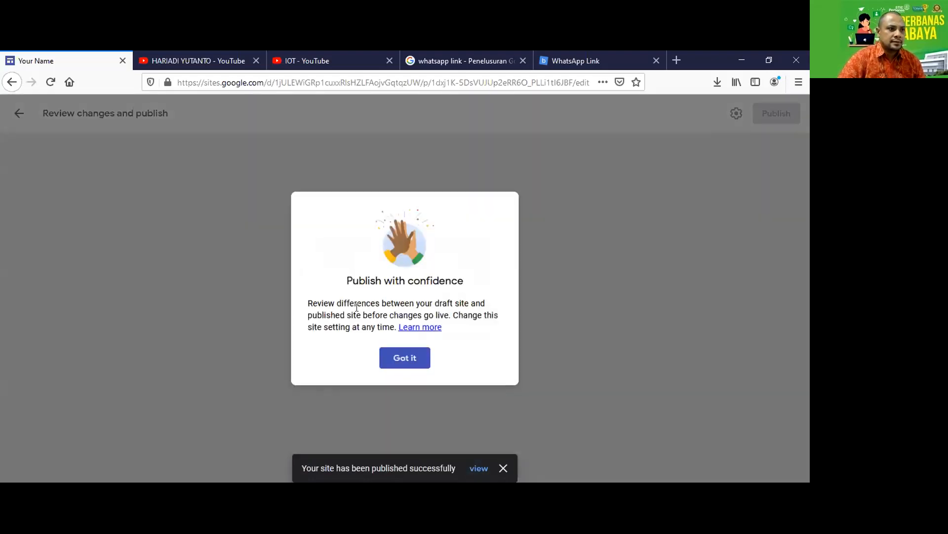
Dismiss the publish notice, confirm no pending changes, and preview the home page.
click(399, 356)
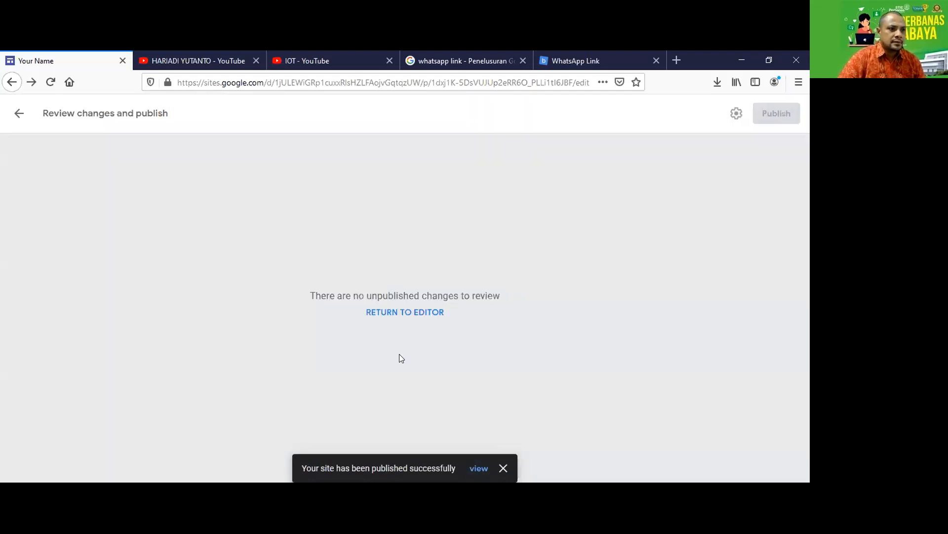
click(411, 309)
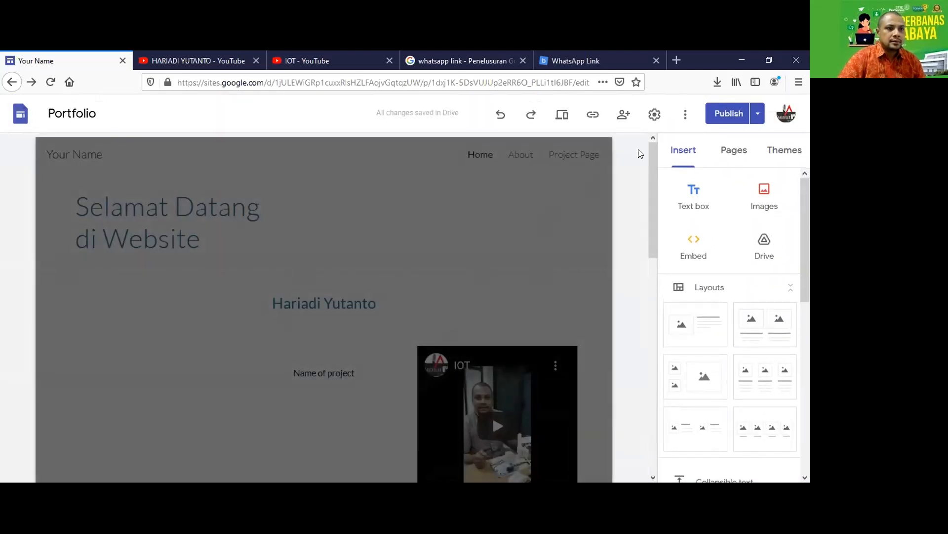
click(757, 113)
click(683, 141)
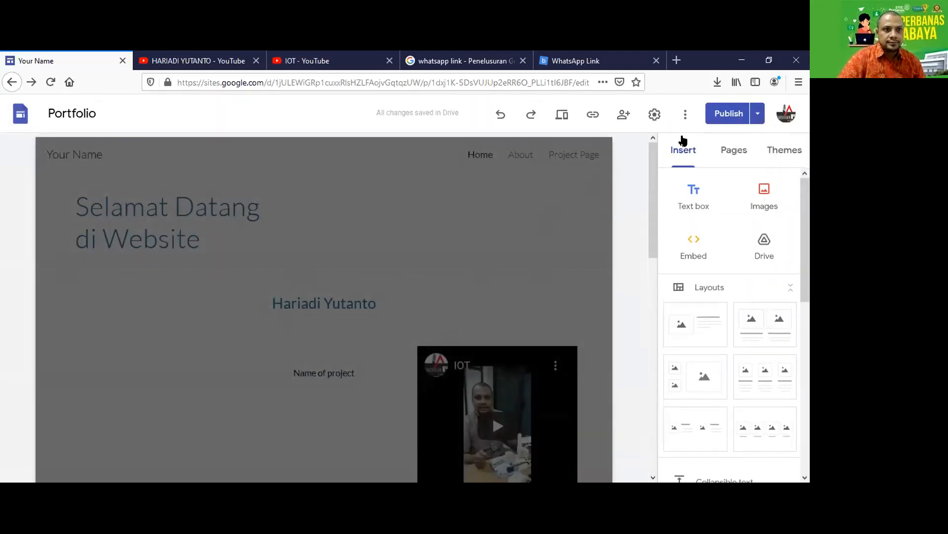
click(721, 114)
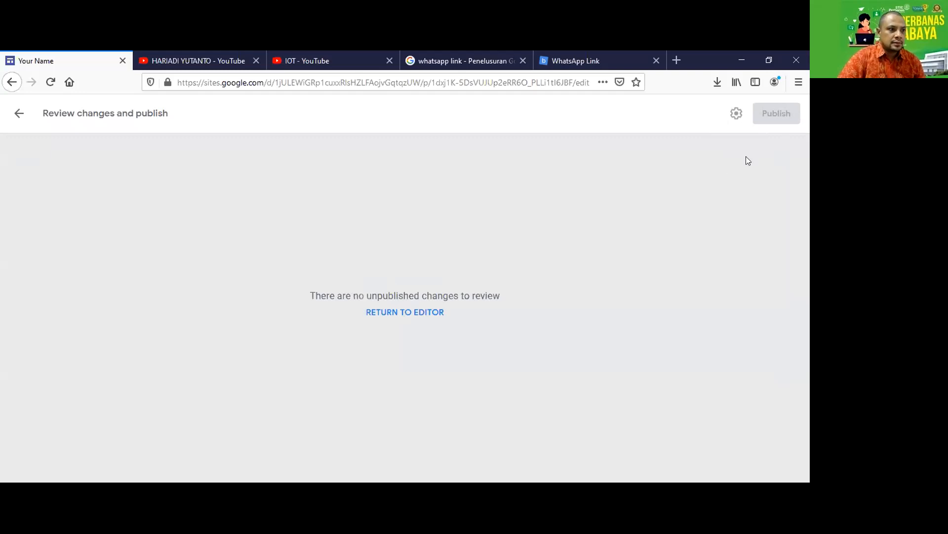
click(405, 312)
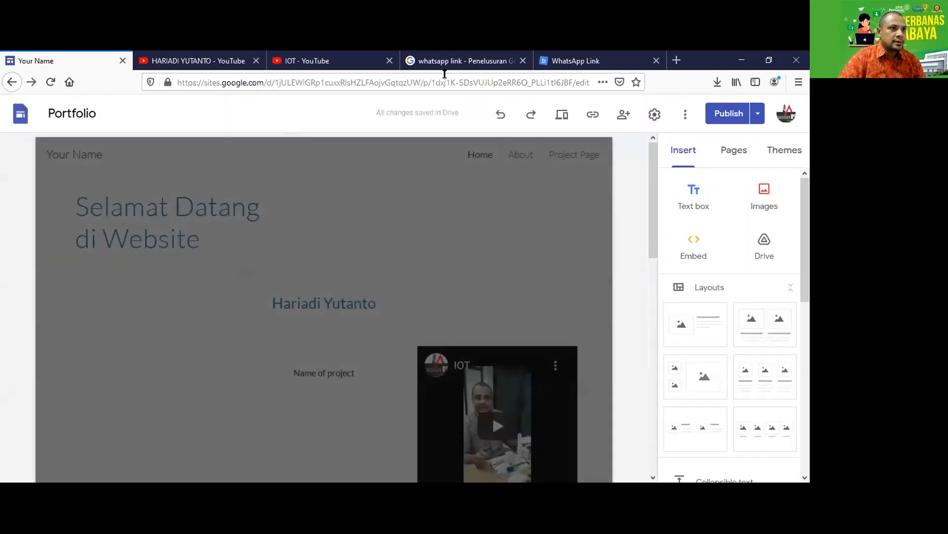
scroll(354, 303, down, 2)
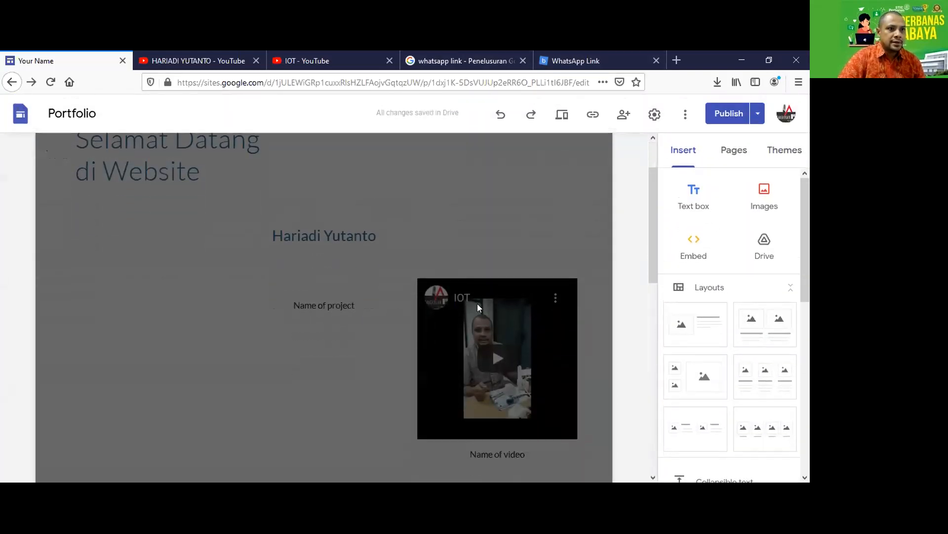
click(563, 118)
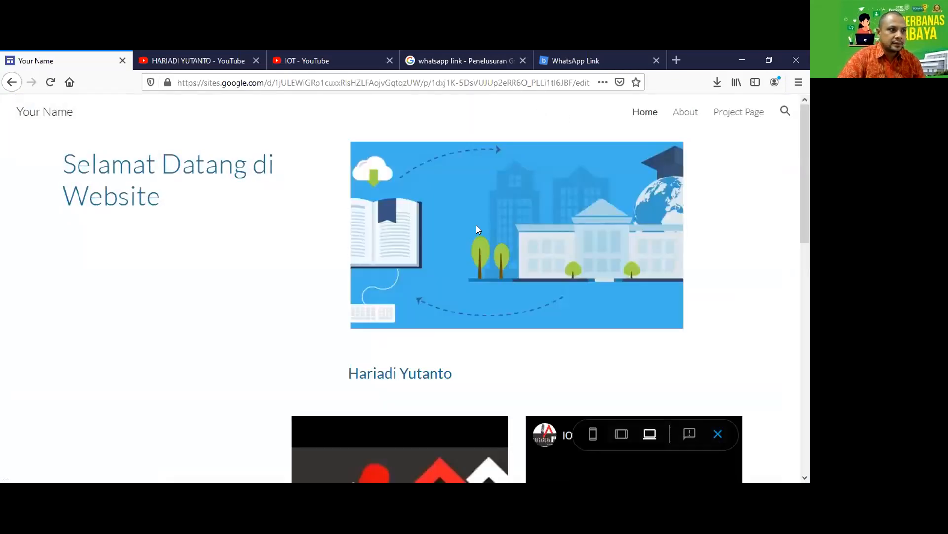
scroll(476, 225, down, 6)
scroll(476, 230, down, 5)
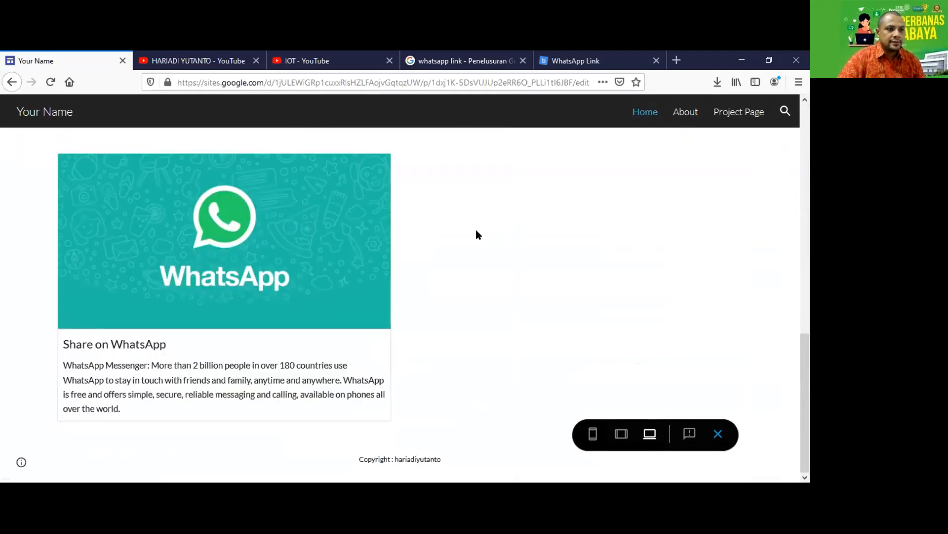
scroll(475, 229, up, 15)
click(681, 113)
click(645, 113)
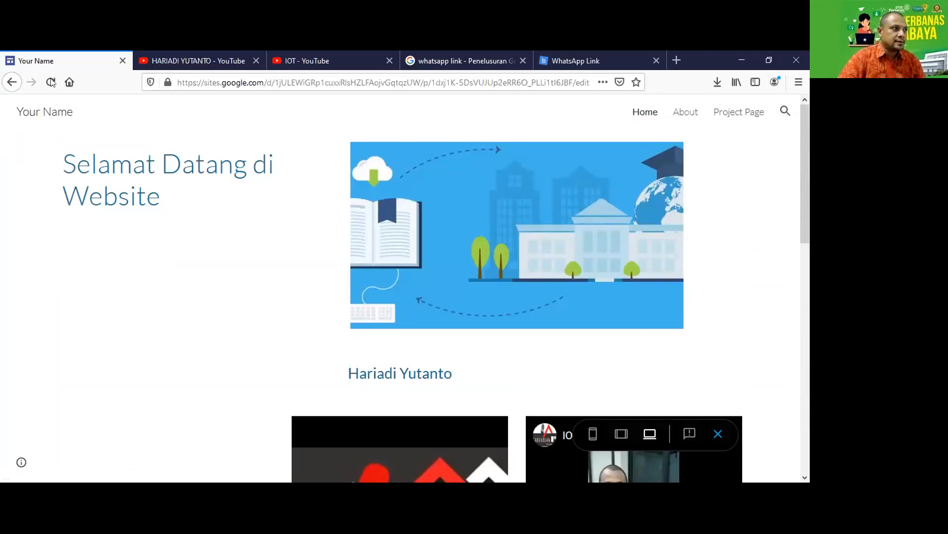
click(11, 83)
click(11, 83)
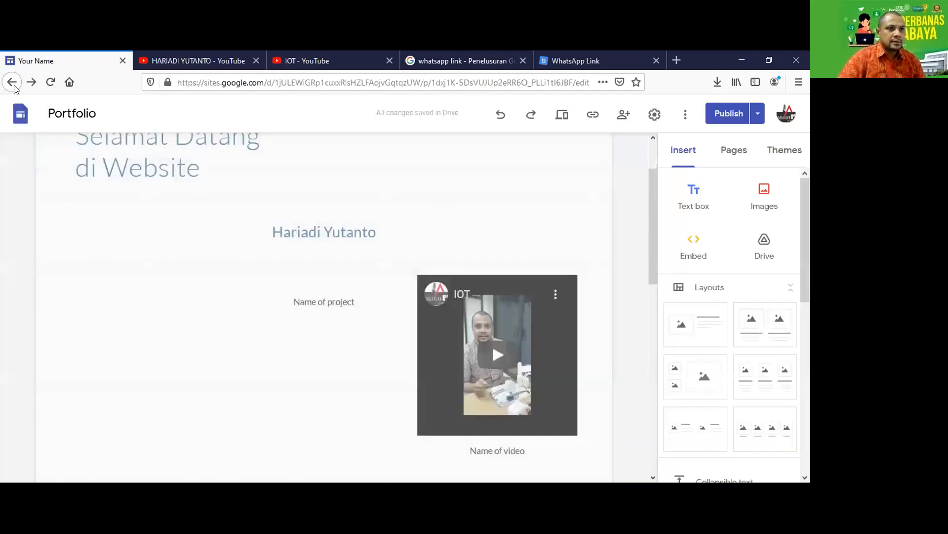
Copy the published portfolio's web link from the toolbar's link dialog.
click(592, 115)
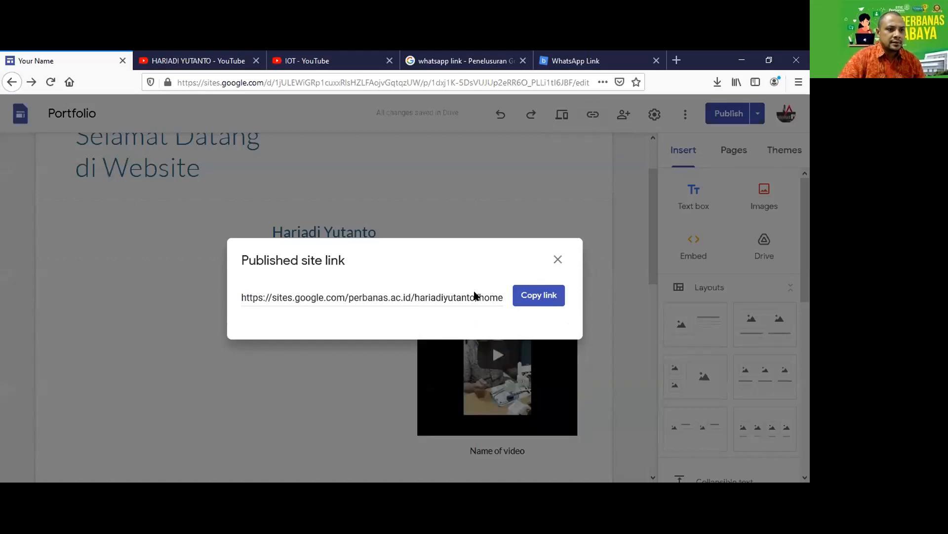
click(539, 295)
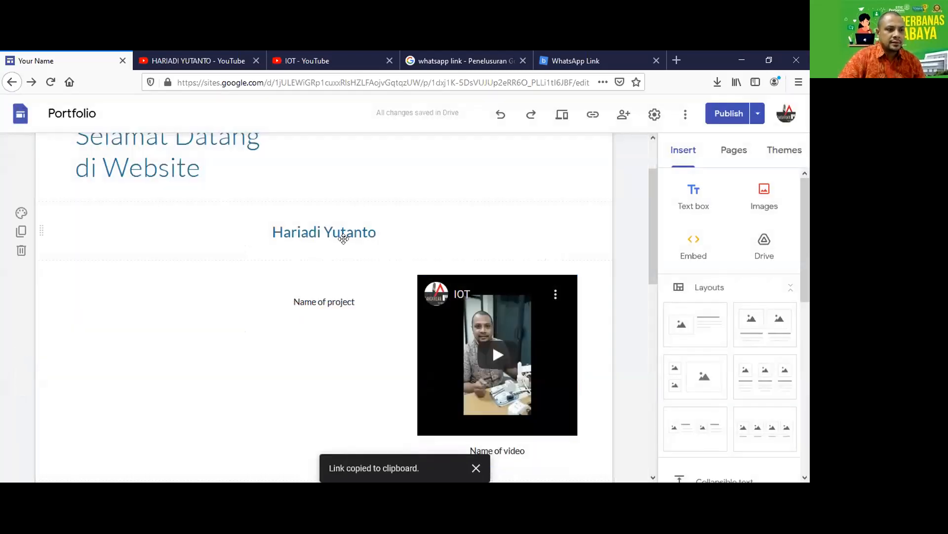
scroll(372, 312, up, 3)
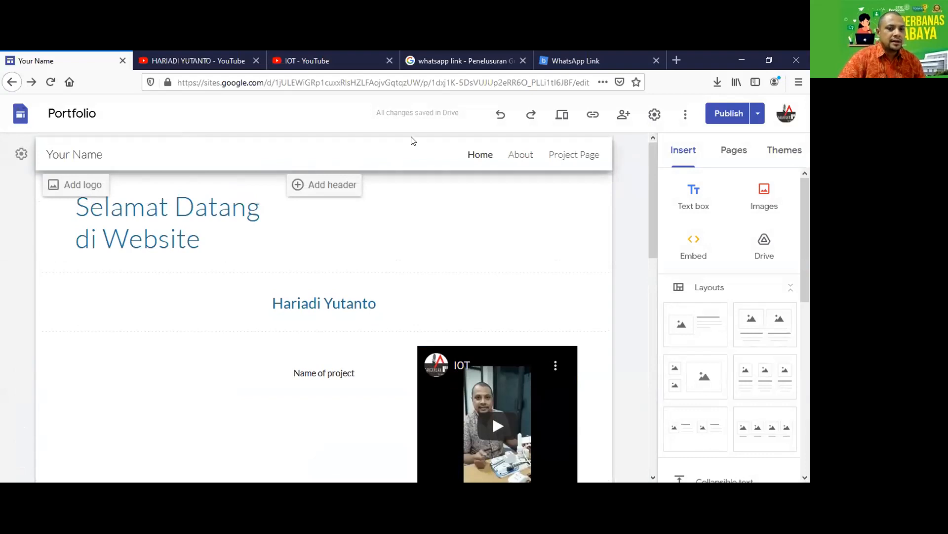
click(570, 61)
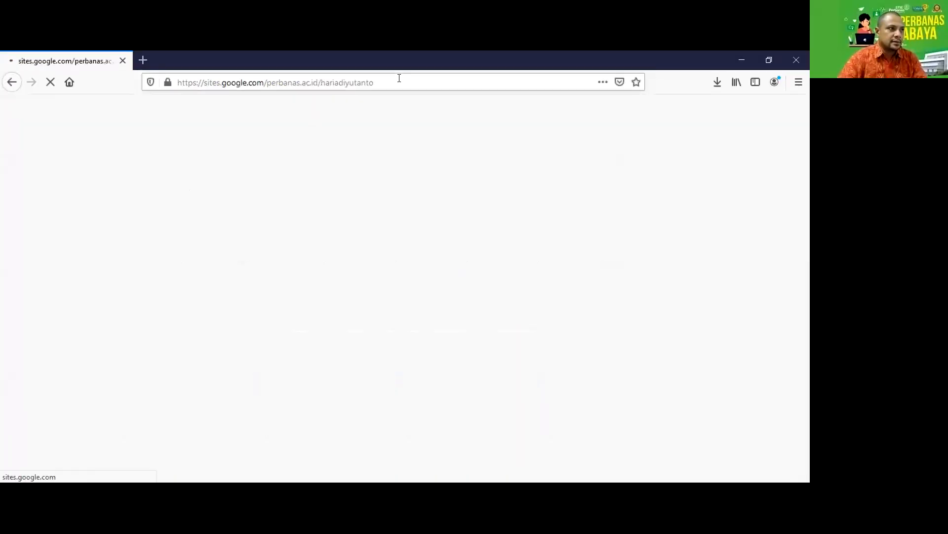
Scroll through the live portfolio to review the welcome hero, illustration, name heading and tiles.
scroll(498, 239, down, 2)
scroll(498, 242, down, 5)
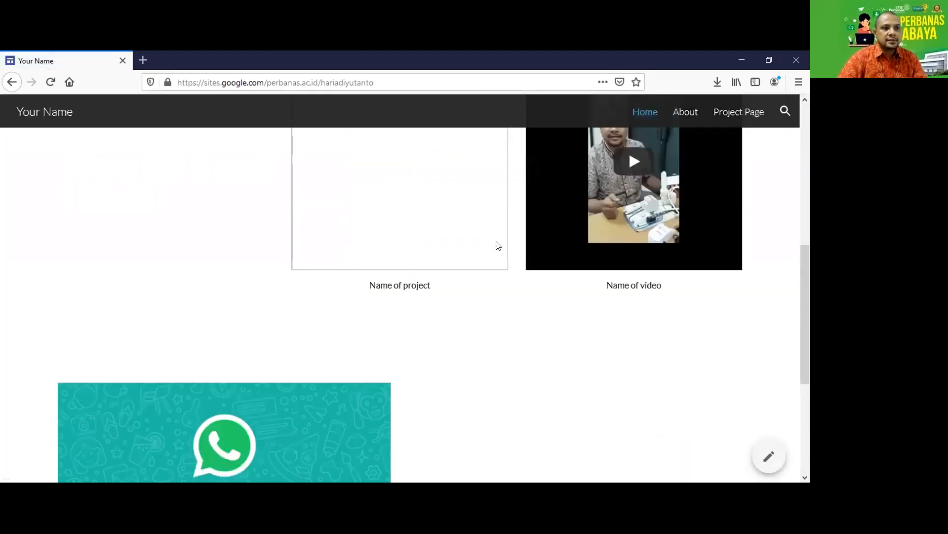
scroll(503, 295, up, 7)
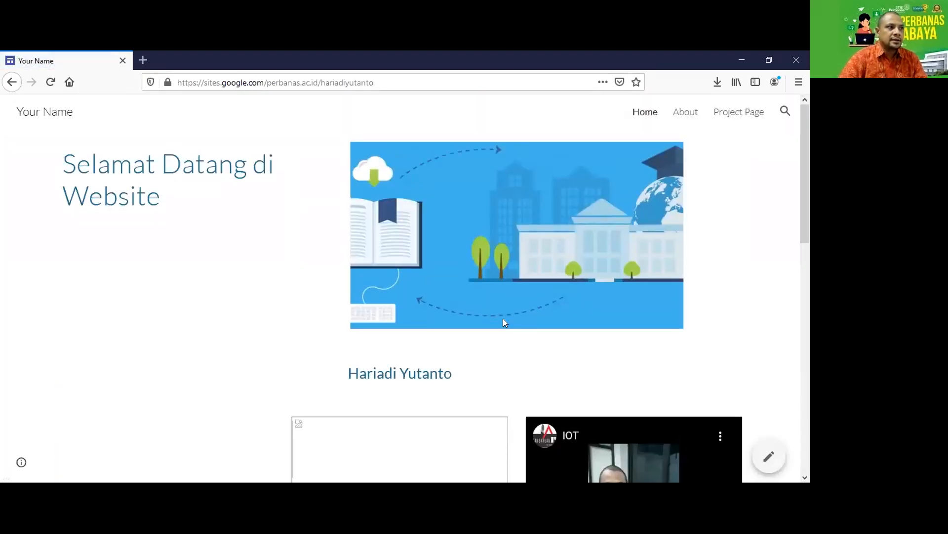
scroll(501, 321, down, 6)
scroll(502, 321, up, 2)
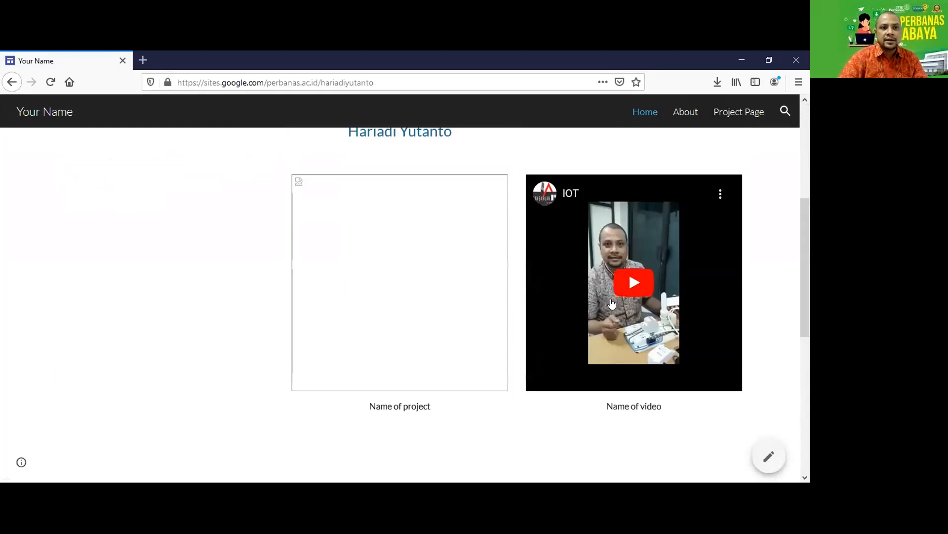
scroll(206, 278, up, 5)
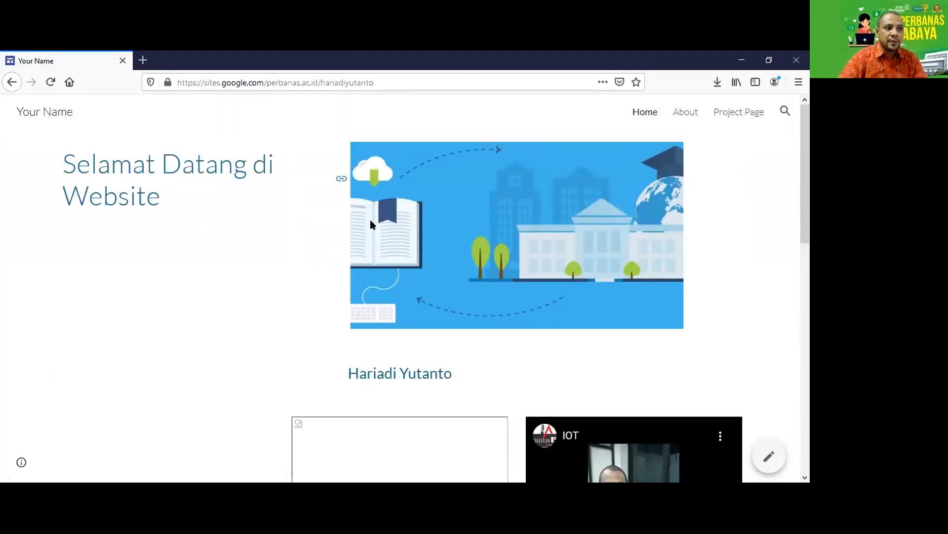
scroll(418, 365, down, 5)
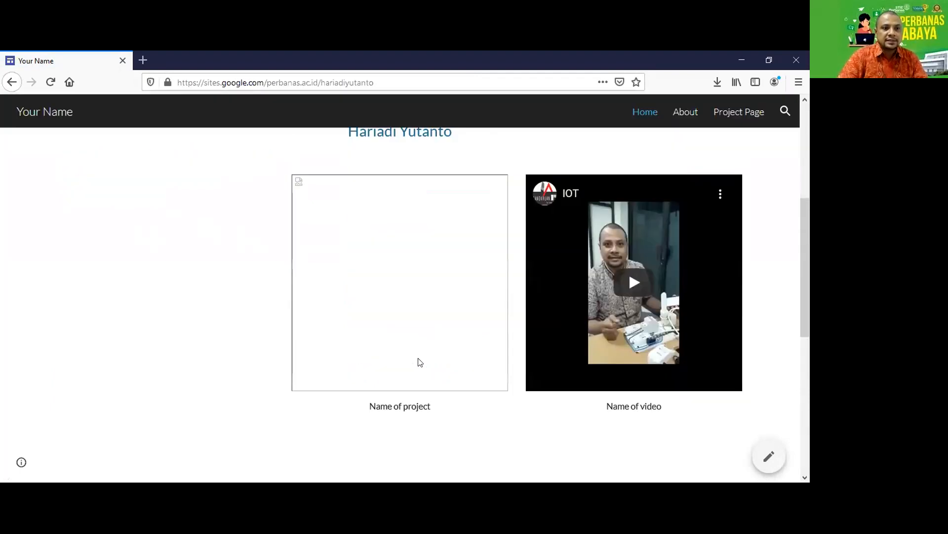
Play the embedded IOT video on the live site and check the sections around it.
click(617, 286)
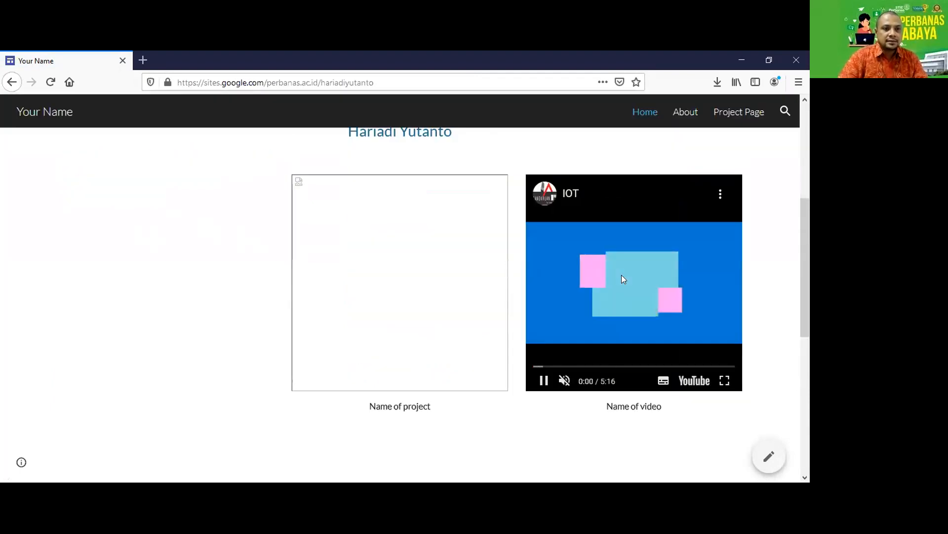
scroll(712, 270, down, 3)
scroll(500, 369, down, 4)
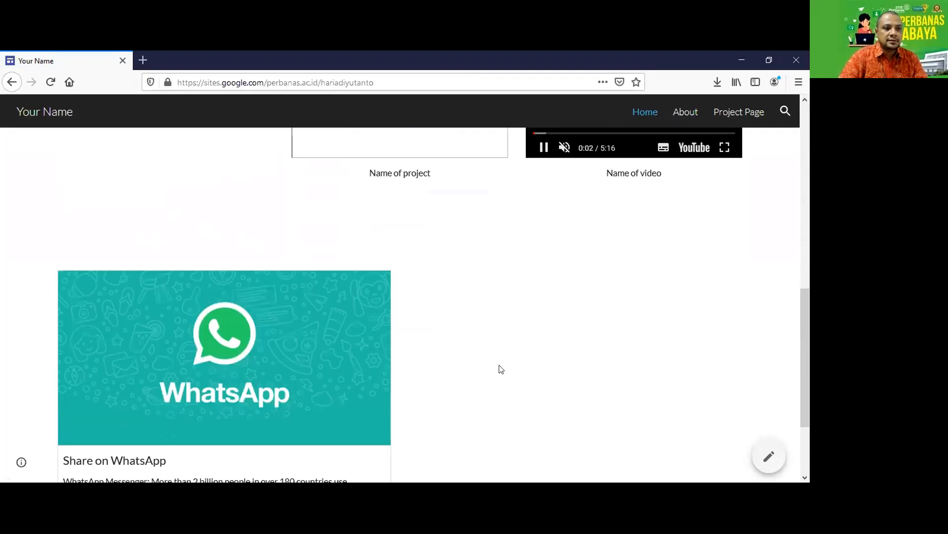
scroll(316, 305, up, 10)
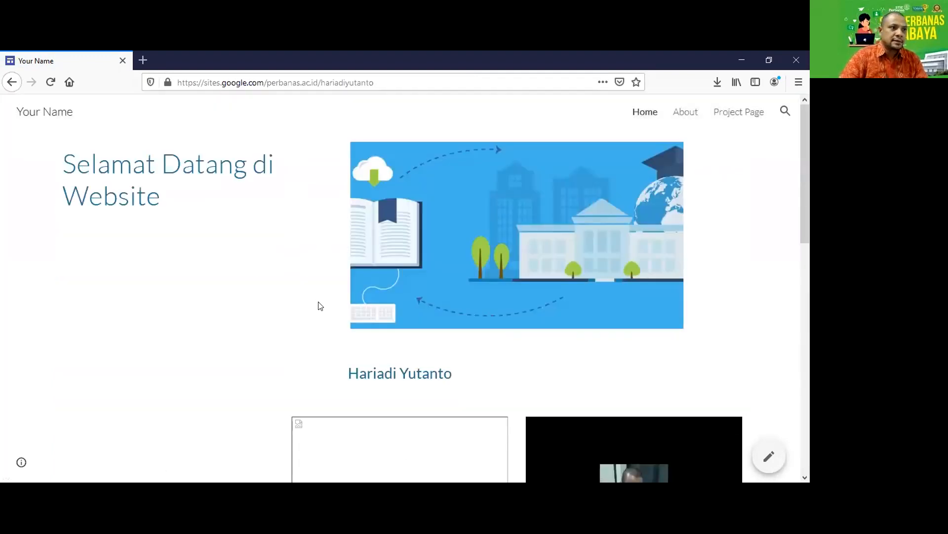